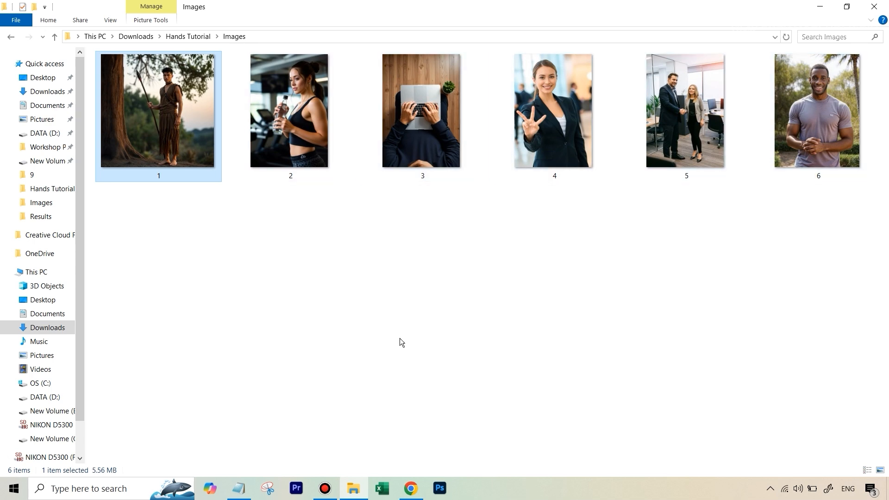
# Look through the open Fooocus, Adobe Firefly and Flux Image Inpainting browser tabs
pyautogui.click(410, 489)
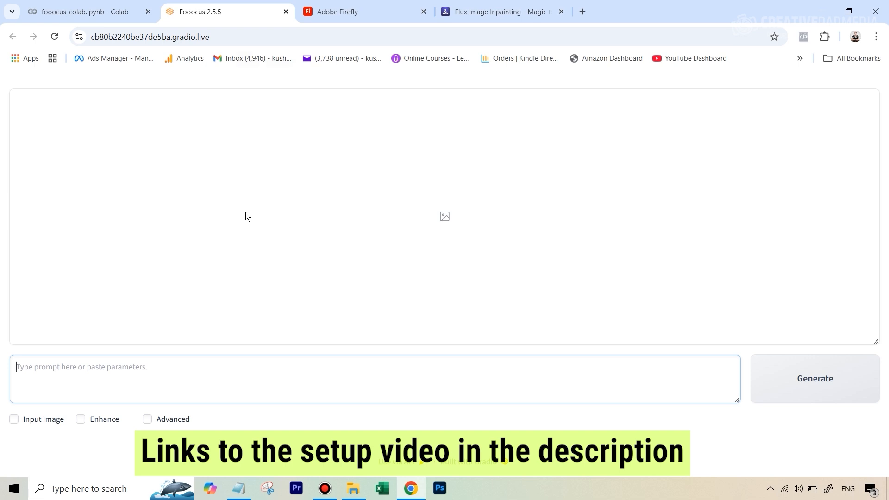
pyautogui.click(345, 17)
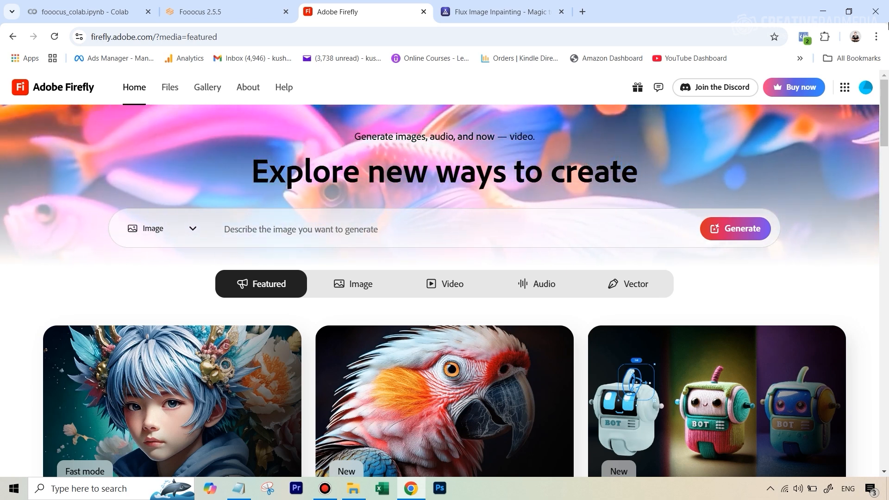
pyautogui.click(490, 16)
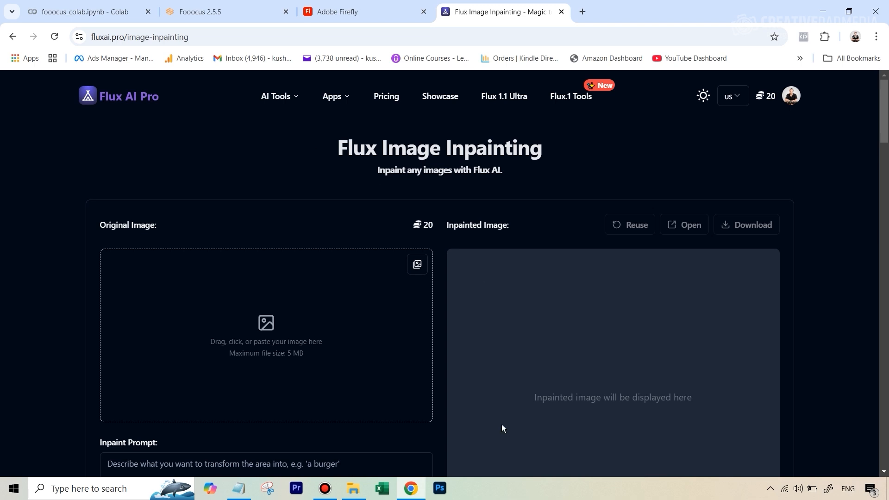
pyautogui.click(353, 488)
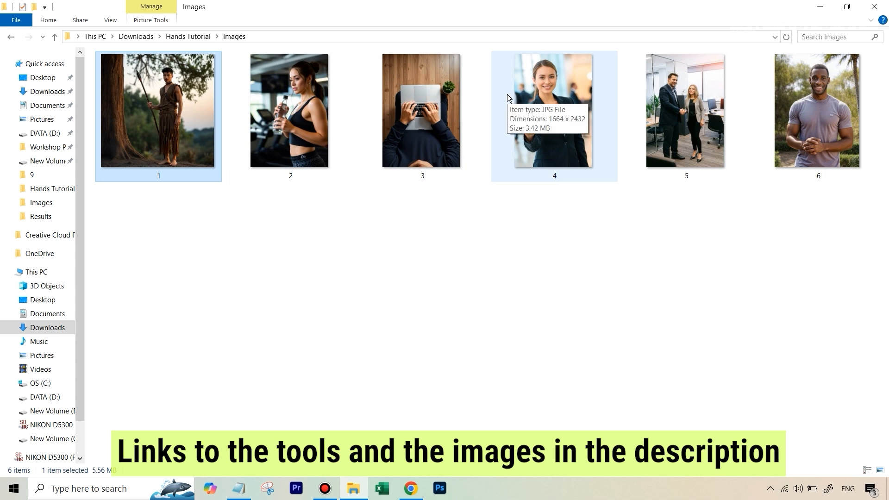
# Open image 1 and inspect the hands and feet up close
pyautogui.doubleClick(169, 125)
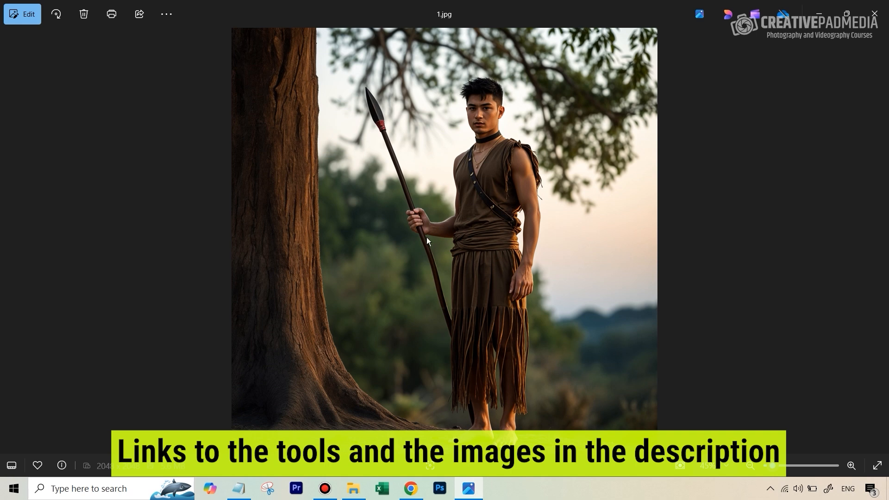
pyautogui.scroll(8, 444, 198)
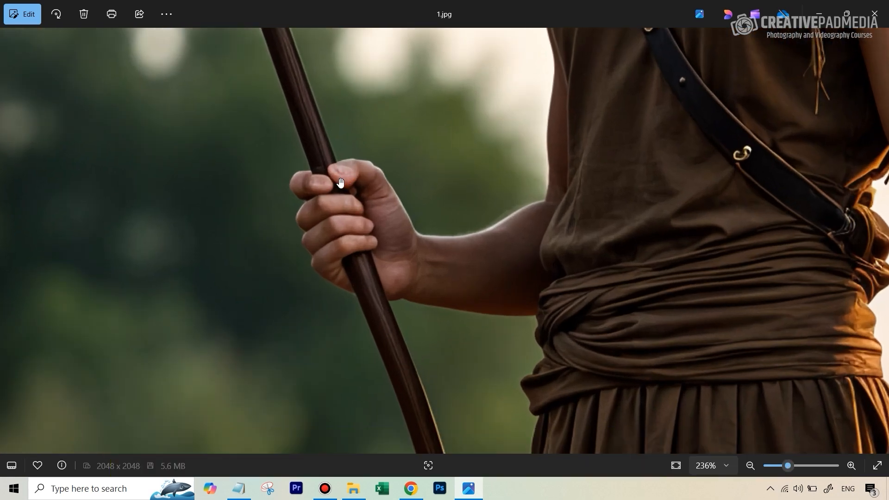
pyautogui.moveTo(637, 336); pyautogui.dragTo(435, 187)
pyautogui.moveTo(538, 338); pyautogui.dragTo(548, 250)
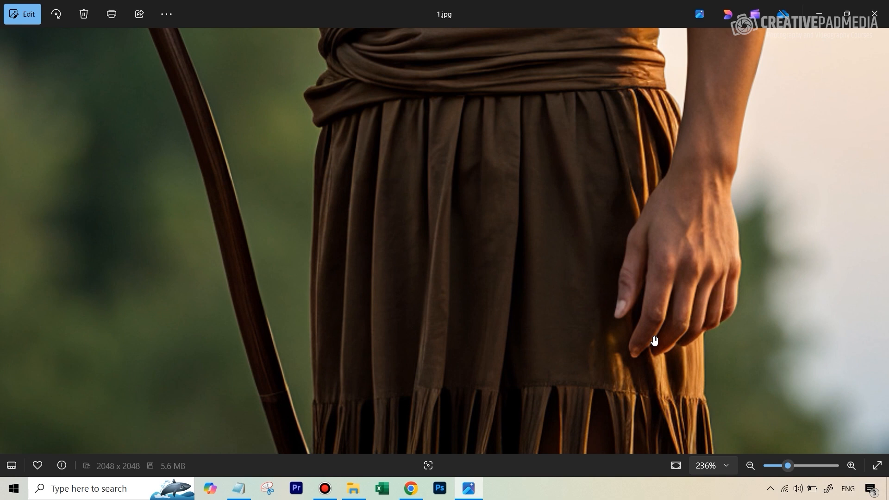
pyautogui.moveTo(633, 348); pyautogui.dragTo(621, 217)
pyautogui.moveTo(597, 410); pyautogui.dragTo(504, 62)
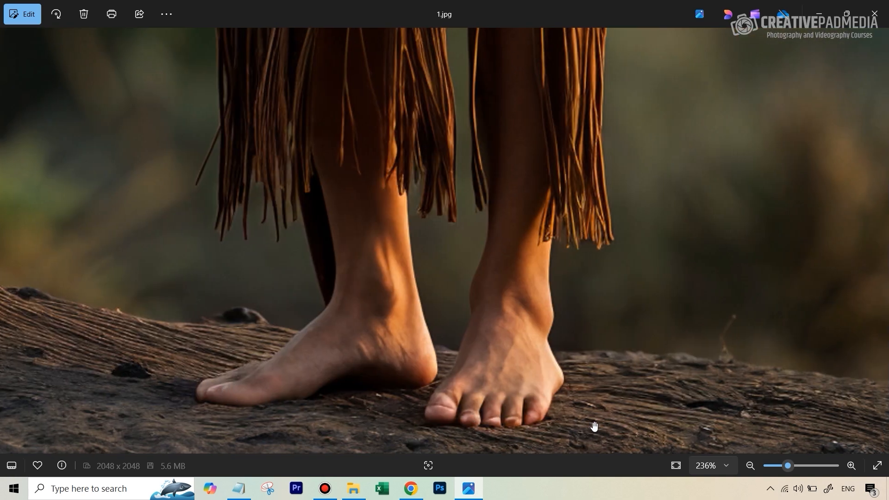
pyautogui.click(874, 14)
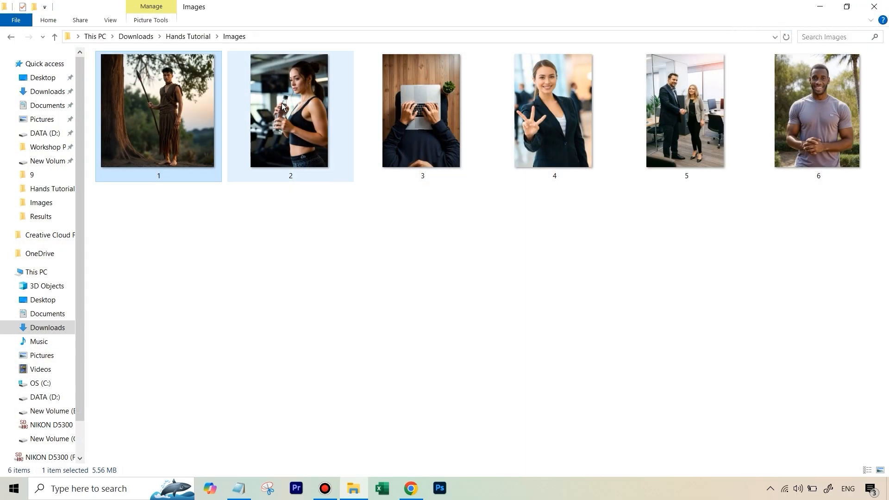
# Preview images 2, 3 and 4 one after another
pyautogui.doubleClick(299, 134)
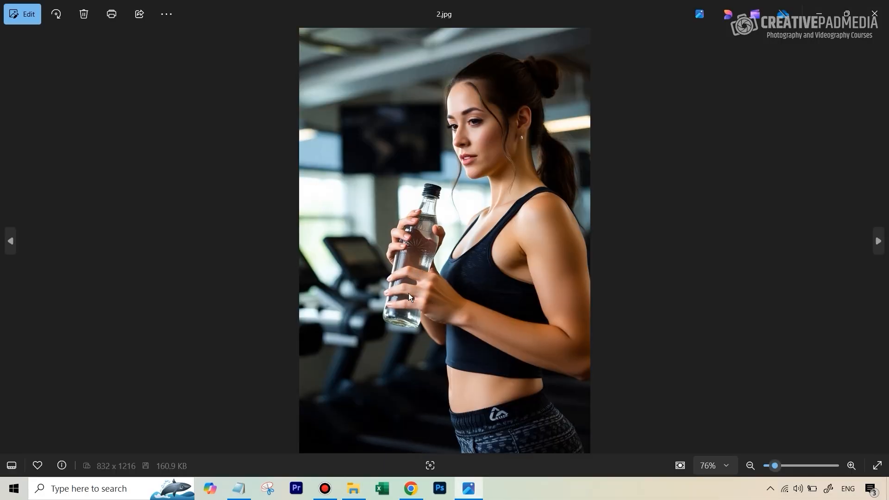
pyautogui.click(874, 14)
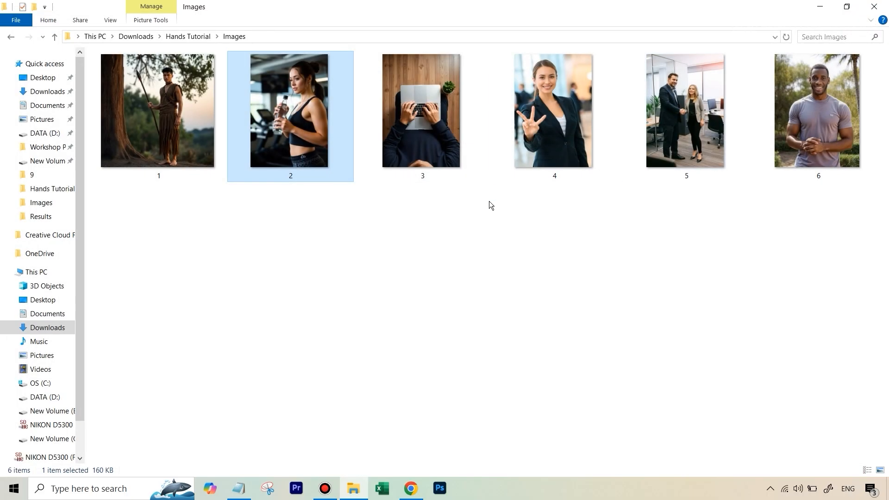
pyautogui.doubleClick(419, 116)
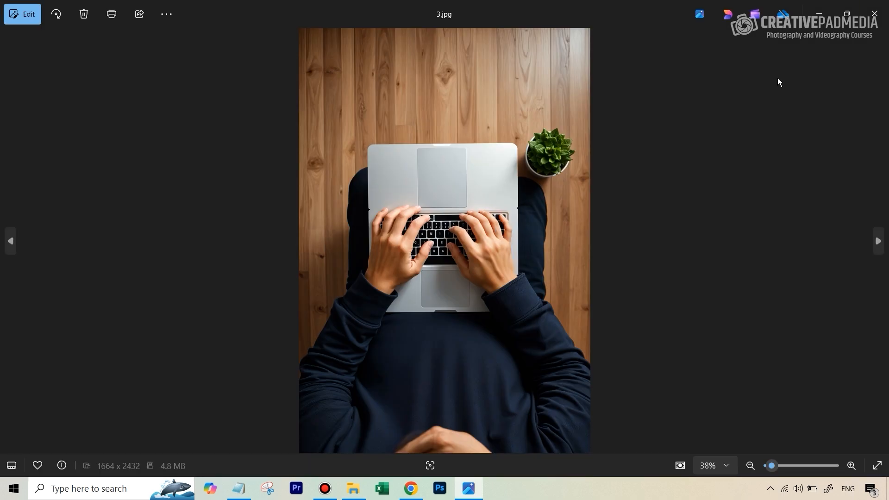
pyautogui.click(874, 13)
pyautogui.doubleClick(539, 113)
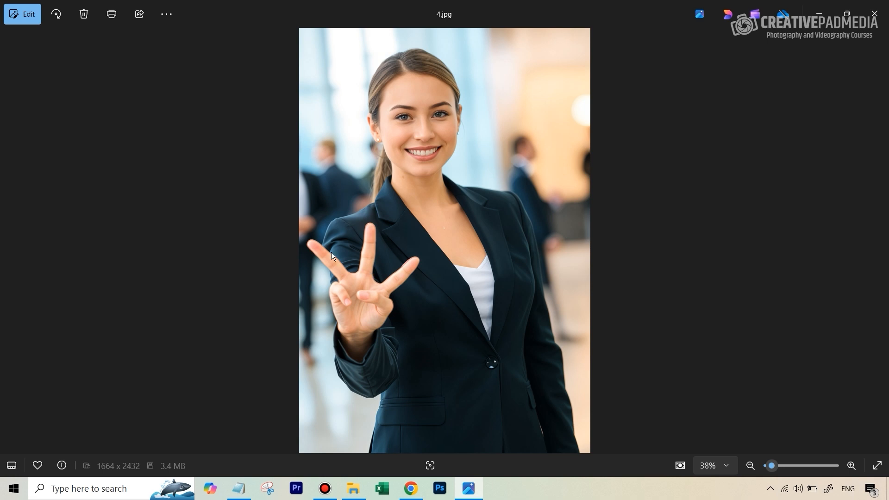
pyautogui.click(875, 13)
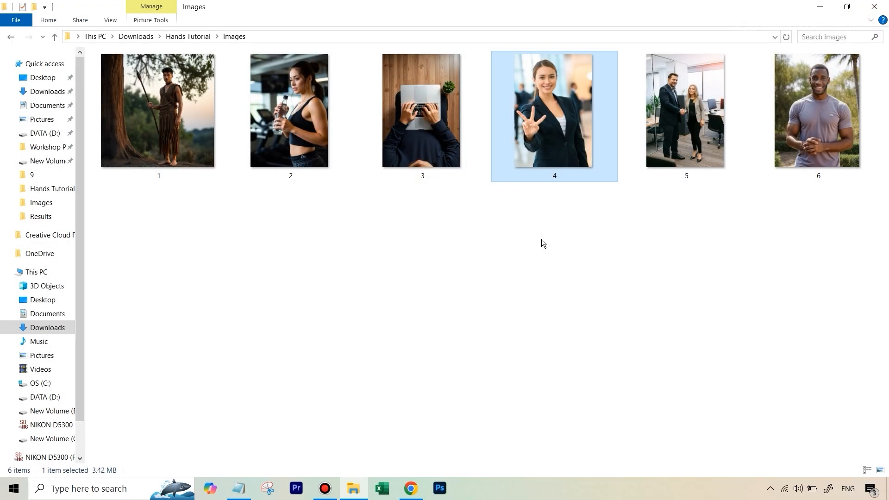
# Inspect the handshake in image 5 up close, and preview image 6
pyautogui.doubleClick(700, 86)
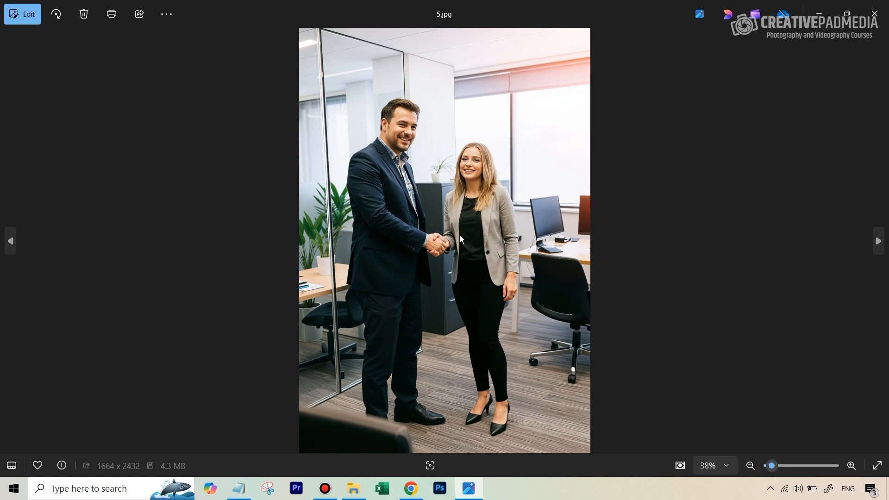
pyautogui.scroll(5, 460, 235)
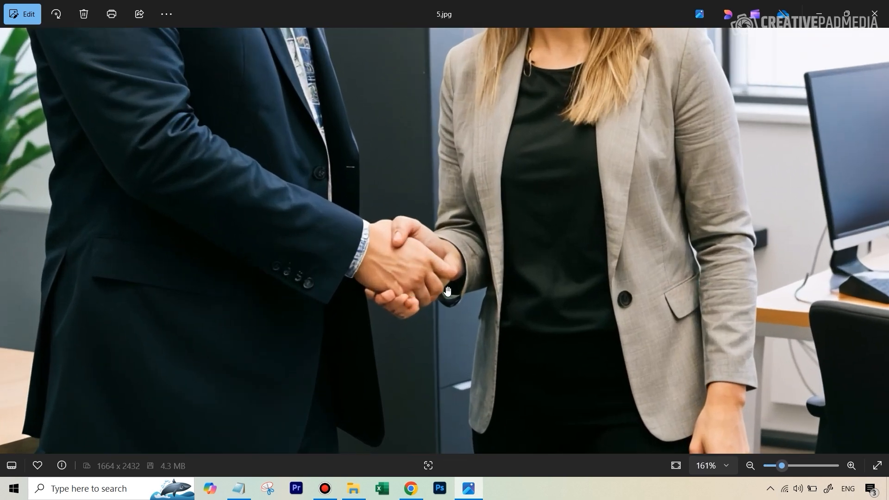
pyautogui.scroll(2, 431, 291)
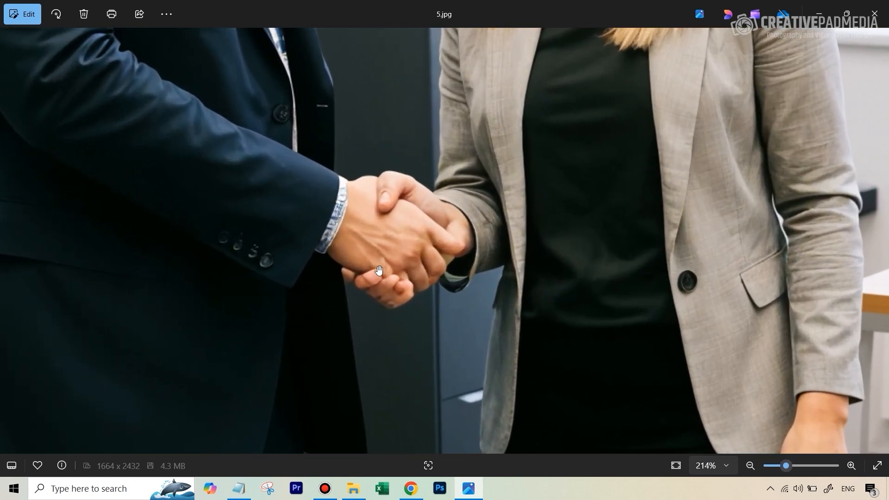
pyautogui.scroll(-5, 391, 229)
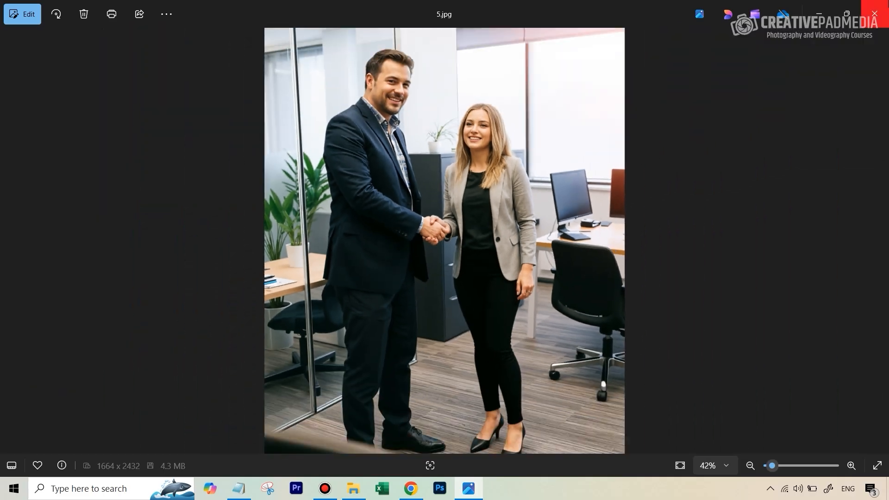
pyautogui.click(874, 14)
pyautogui.doubleClick(818, 109)
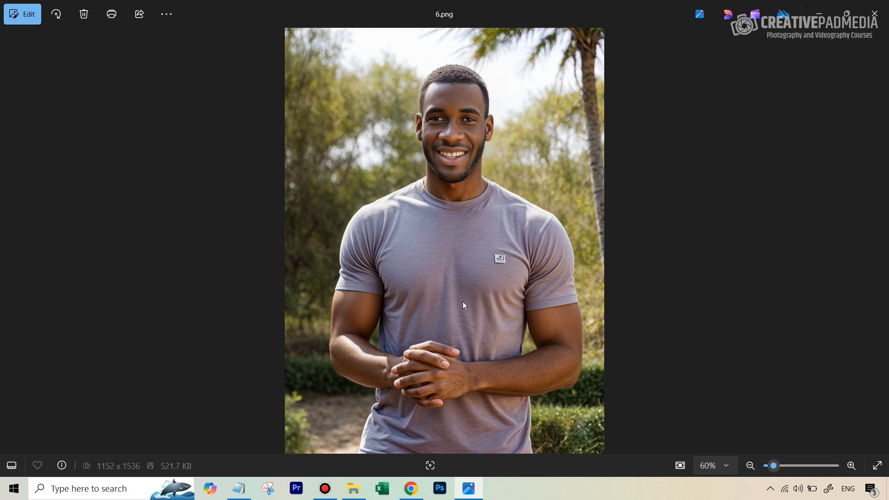
pyautogui.click(884, 4)
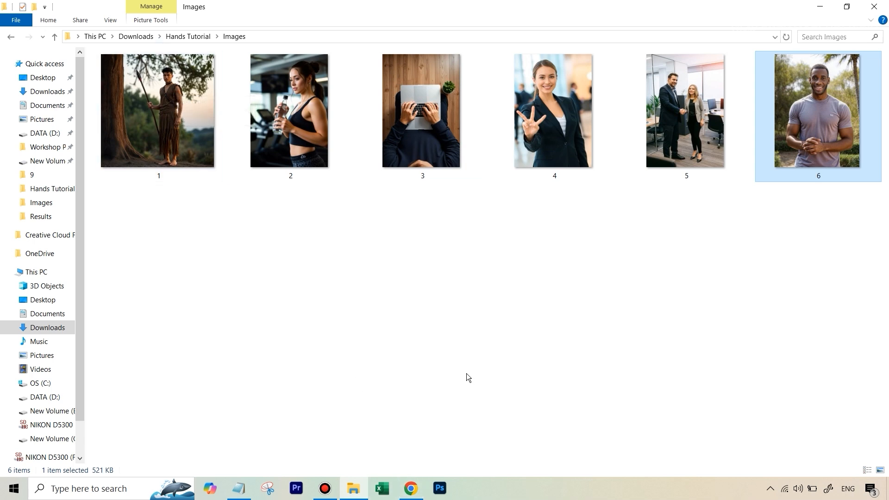
# Switch to the Fooocus tab and enable Input Image
pyautogui.click(408, 489)
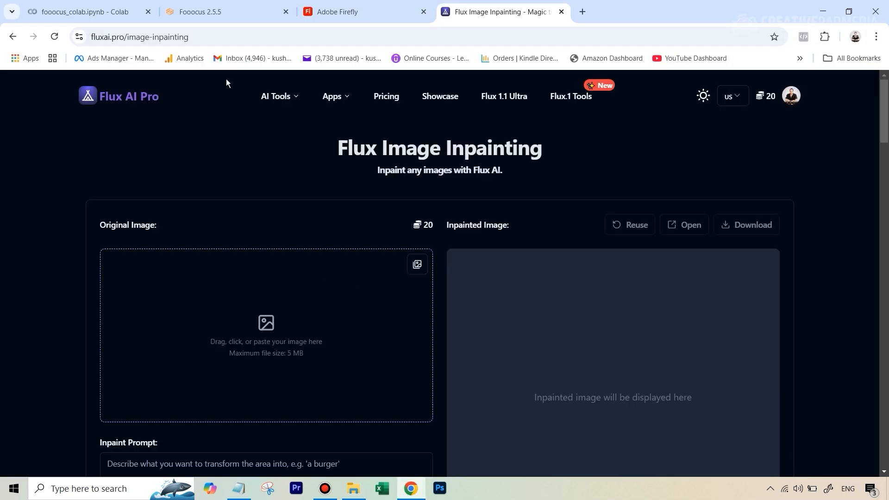
pyautogui.click(233, 8)
pyautogui.click(50, 421)
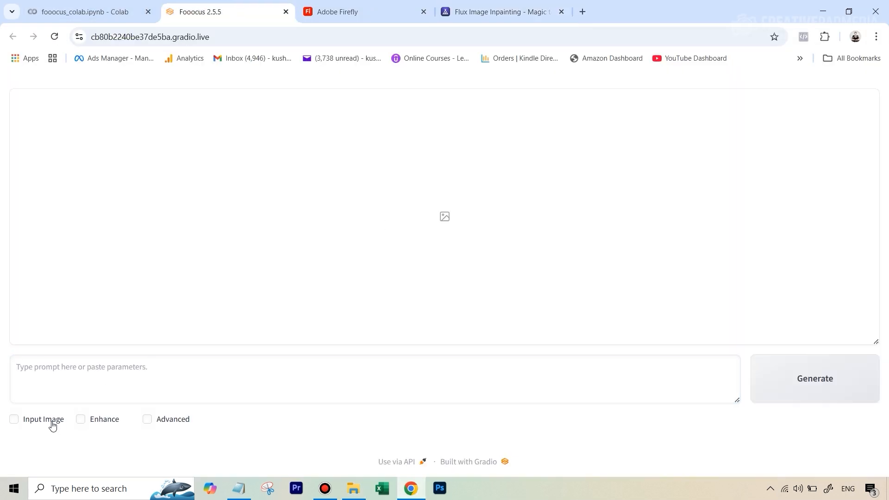
# Open the Inpaint or Outpaint tab and upload image 1
pyautogui.scroll(-3, 367, 360)
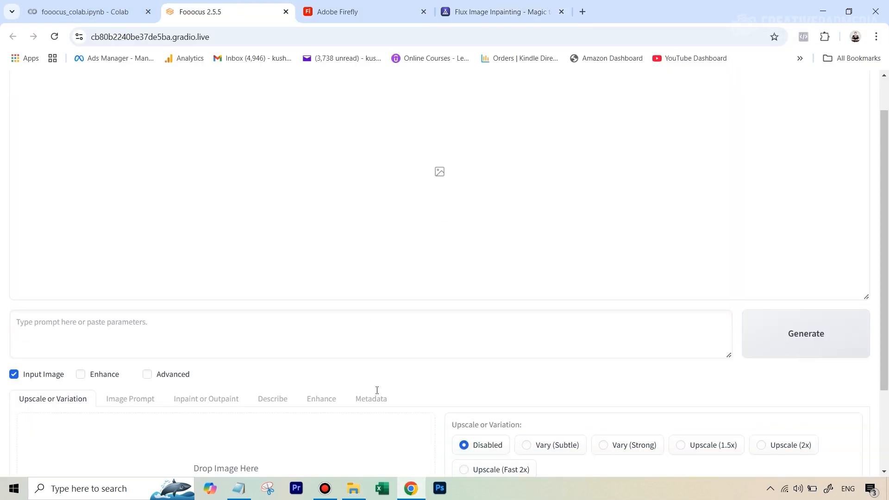
pyautogui.click(203, 293)
pyautogui.scroll(-2, 192, 294)
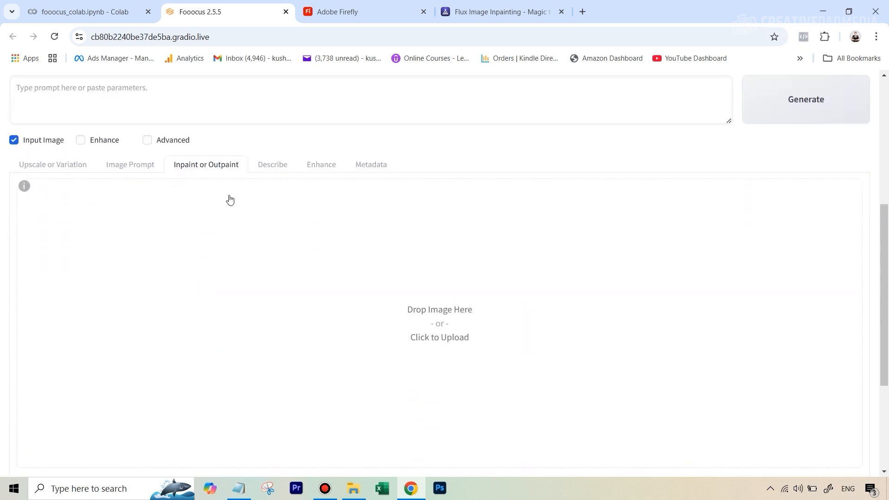
pyautogui.click(445, 330)
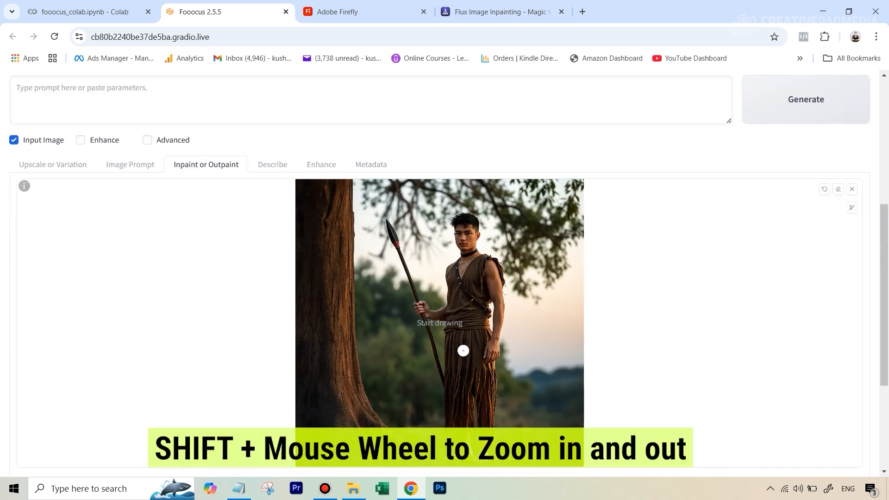
# Paint an inpaint mask over the fingers of the hand holding the spear with a smaller brush
pyautogui.scroll(2, 458, 351)
pyautogui.scroll(5, 461, 351)
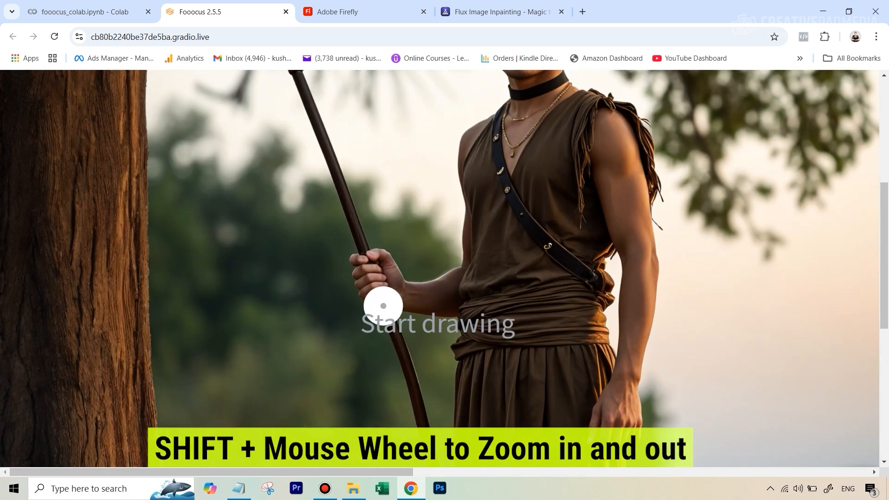
pyautogui.scroll(1, 365, 268)
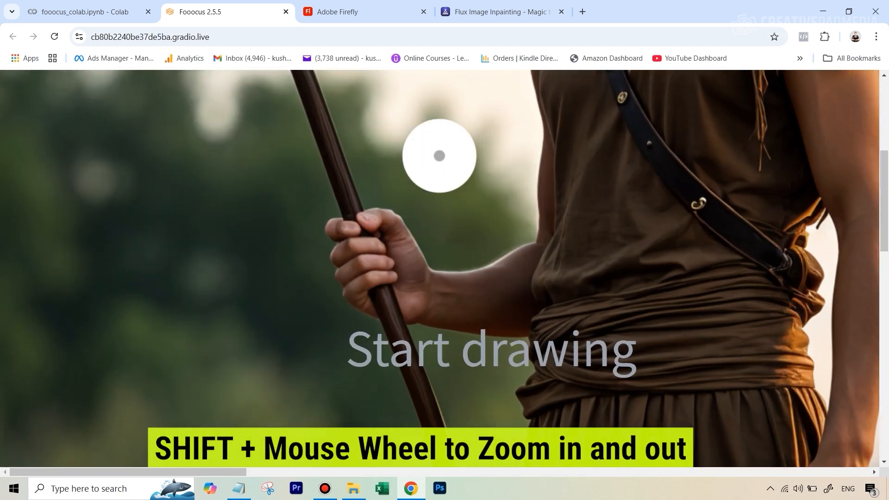
pyautogui.keyDown('ctrl'); pyautogui.scroll(2, 491, 350); pyautogui.keyUp('ctrl')
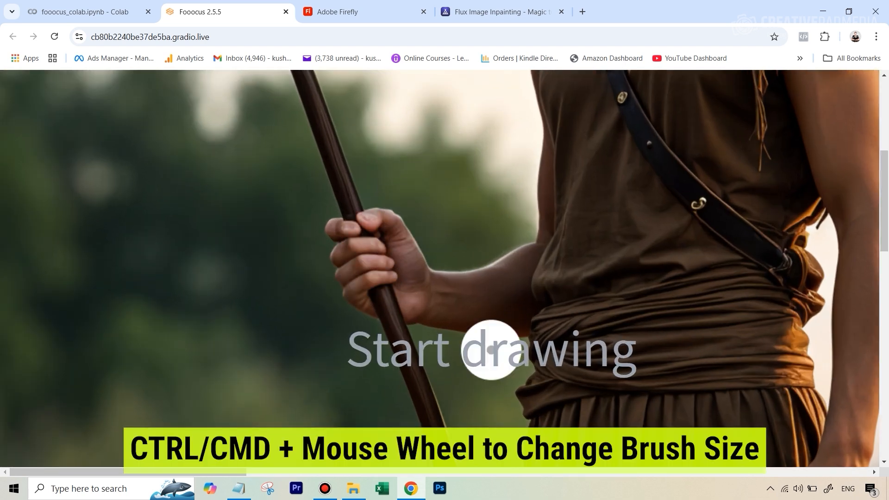
pyautogui.keyDown('ctrl'); pyautogui.scroll(-4, 492, 347); pyautogui.keyUp('ctrl')
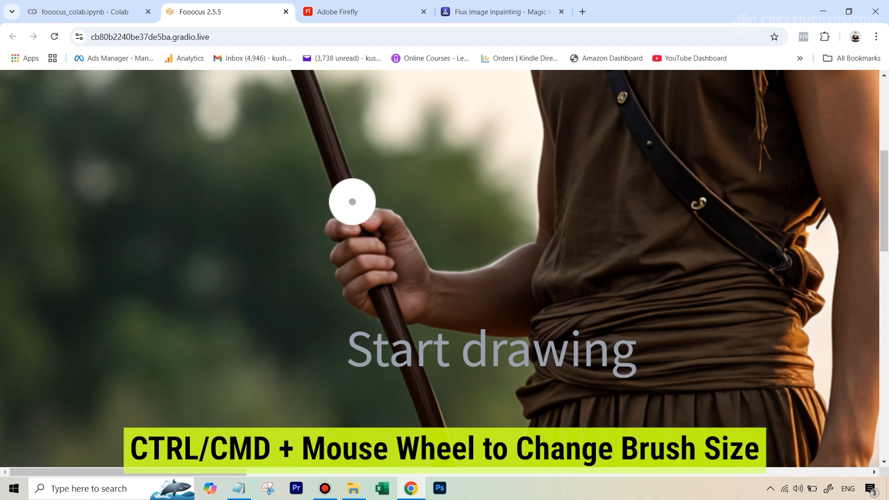
pyautogui.keyDown('ctrl'); pyautogui.scroll(-2, 380, 235); pyautogui.keyUp('ctrl')
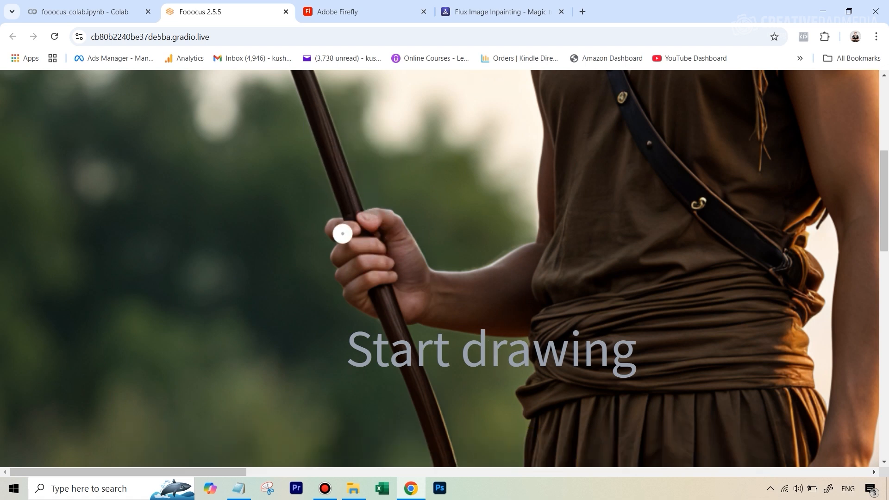
pyautogui.moveTo(343, 225)
pyautogui.mouseDown()
pyautogui.moveTo(378, 219)
pyautogui.moveTo(363, 222)
pyautogui.moveTo(364, 236)
pyautogui.moveTo(380, 241)
pyautogui.moveTo(393, 278)
pyautogui.mouseUp()
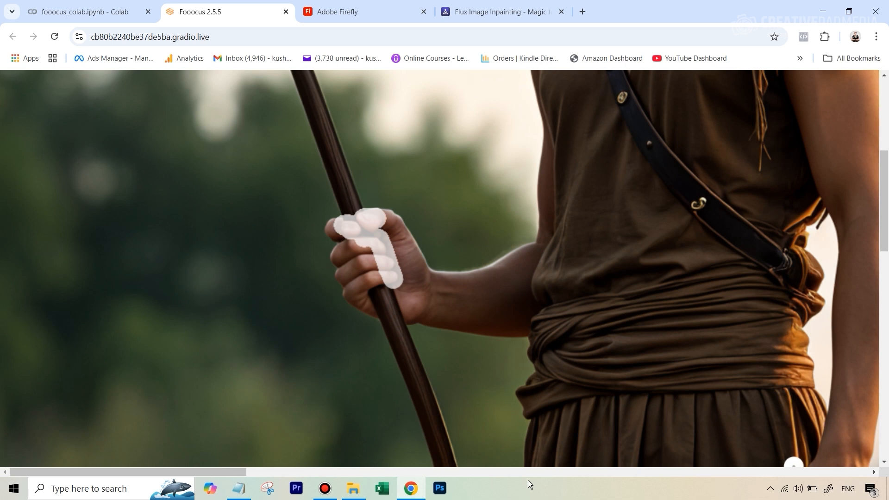
# Pan across the image to examine the other hand and the feet
pyautogui.moveTo(240, 479); pyautogui.dragTo(318, 479)
pyautogui.scroll(-6, 445, 342)
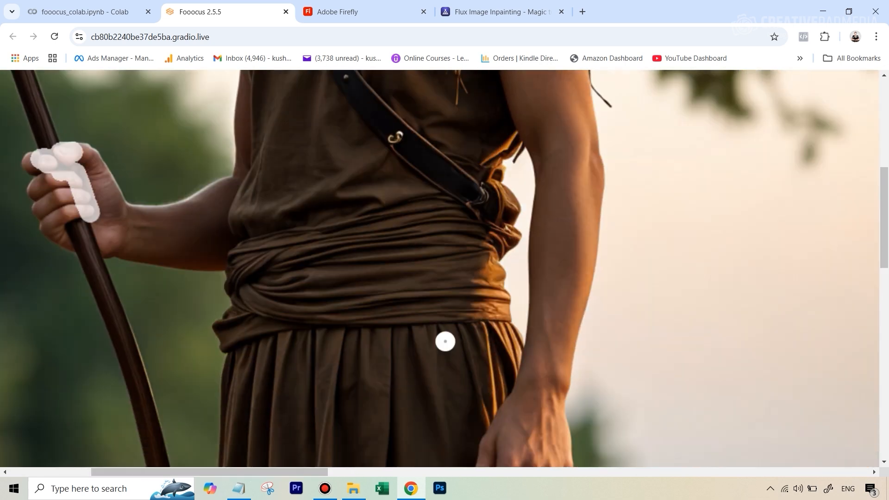
pyautogui.scroll(-8, 429, 327)
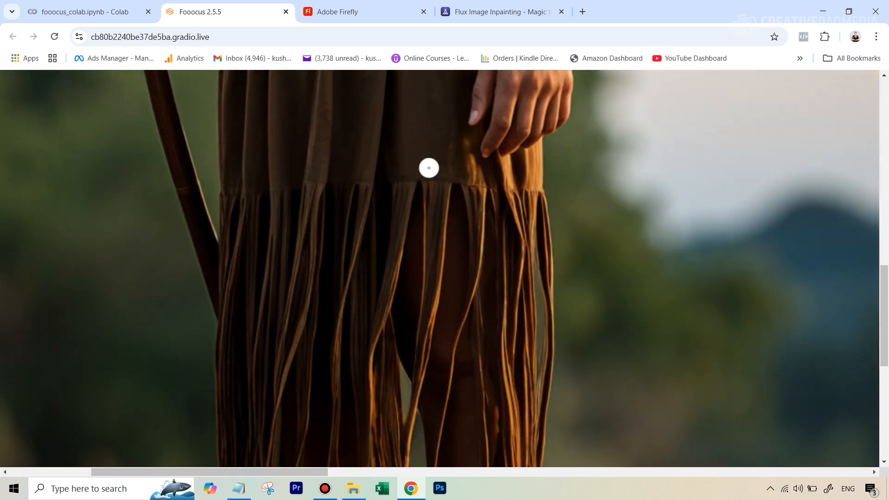
pyautogui.scroll(-1, 482, 381)
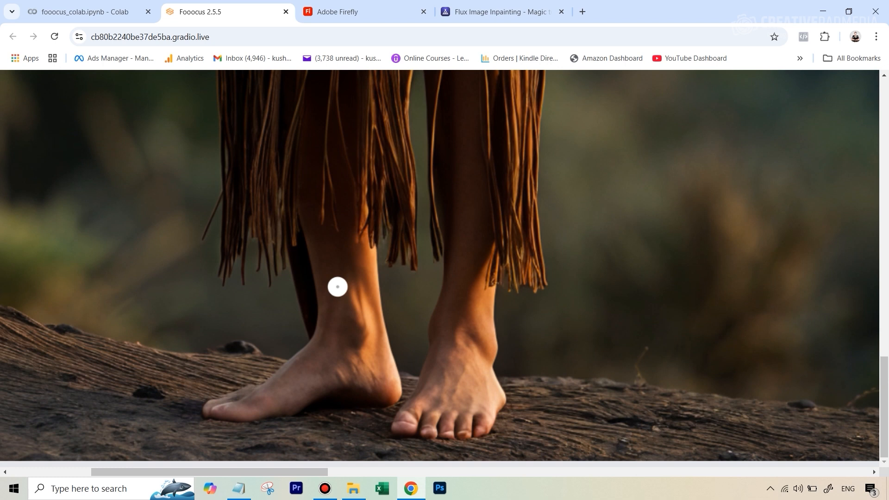
pyautogui.scroll(2, 245, 342)
pyautogui.scroll(10, 246, 343)
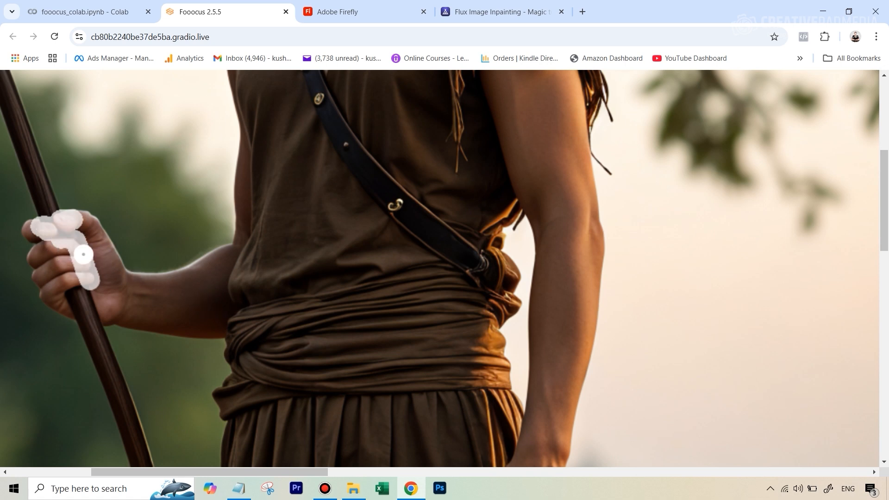
# Set the inpaint method to Improve Detail (face, hand, eyes, etc.) and enter the additional prompt "detailed male hands"
pyautogui.scroll(-5, 406, 196)
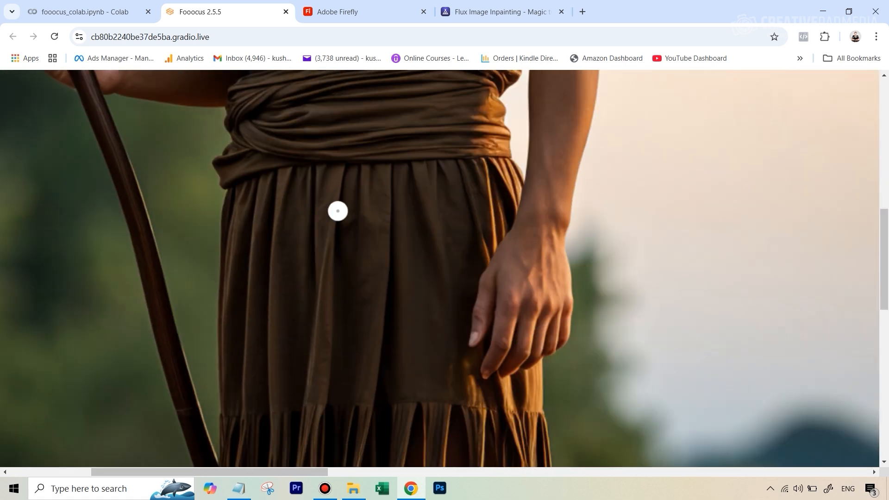
pyautogui.press('r')
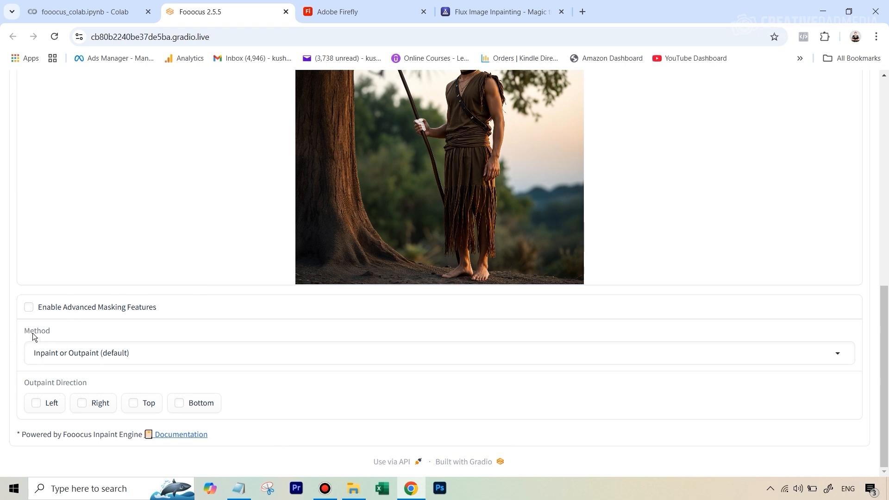
pyautogui.click(66, 350)
pyautogui.click(71, 310)
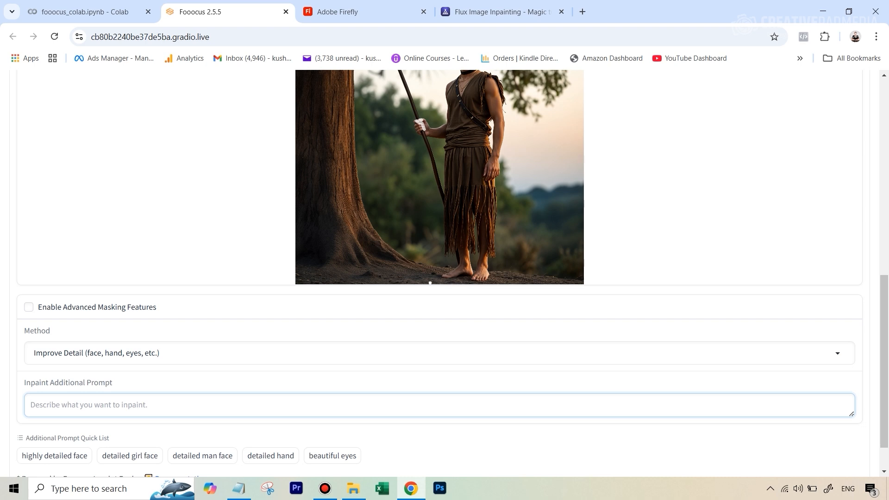
pyautogui.write('detailed male hand')
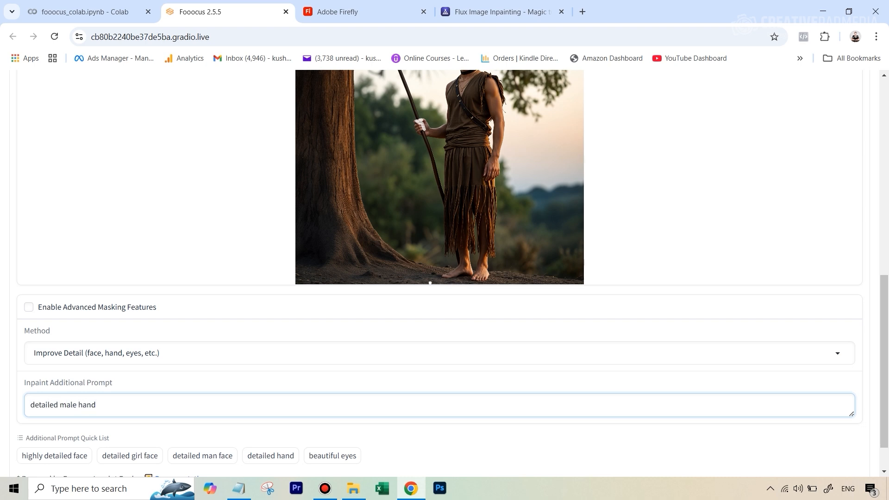
pyautogui.write('s')
pyautogui.write('a')
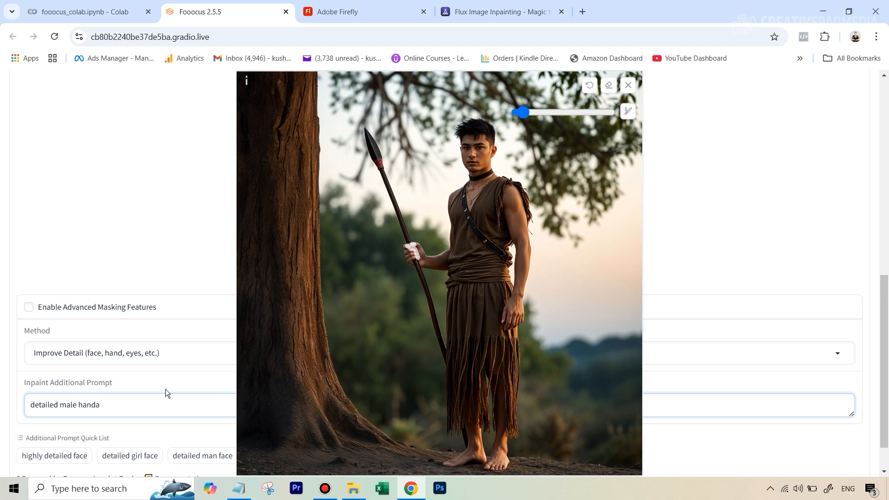
pyautogui.write('r')
# Set image number to 1, performance to Quality and output format to jpeg, then generate the inpainted image
pyautogui.scroll(5, 754, 215)
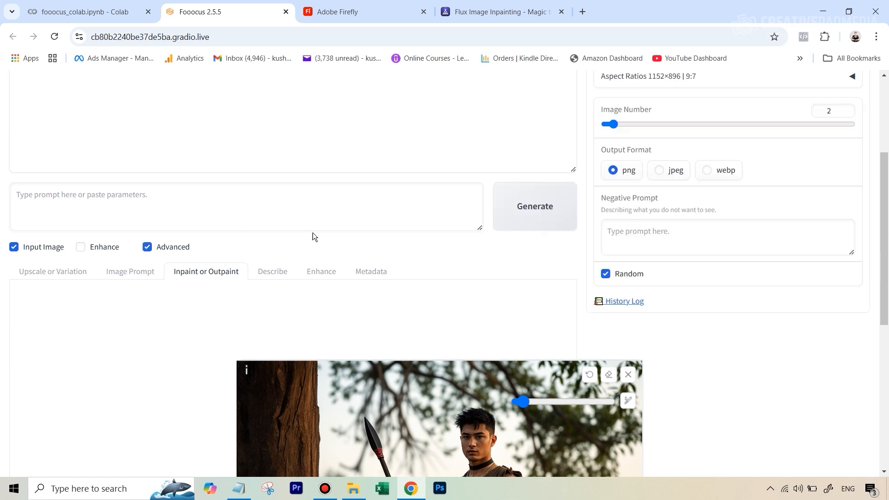
pyautogui.scroll(2, 683, 185)
pyautogui.click(600, 241)
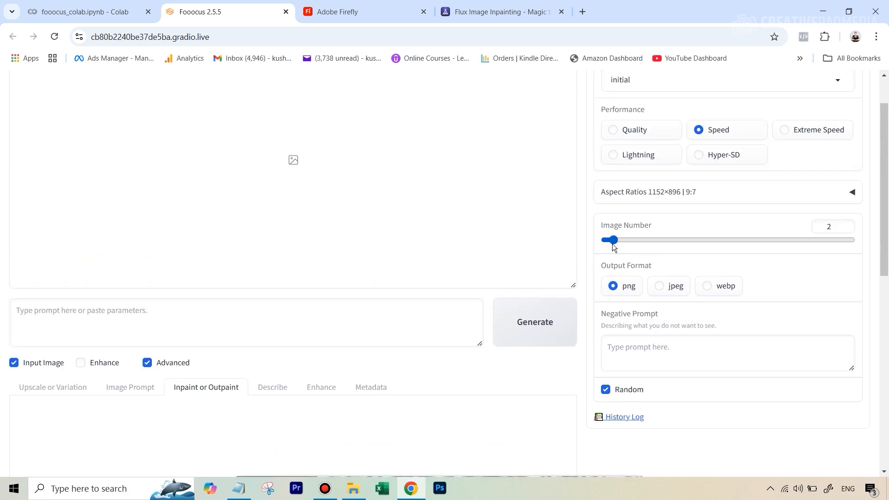
pyautogui.scroll(1, 704, 216)
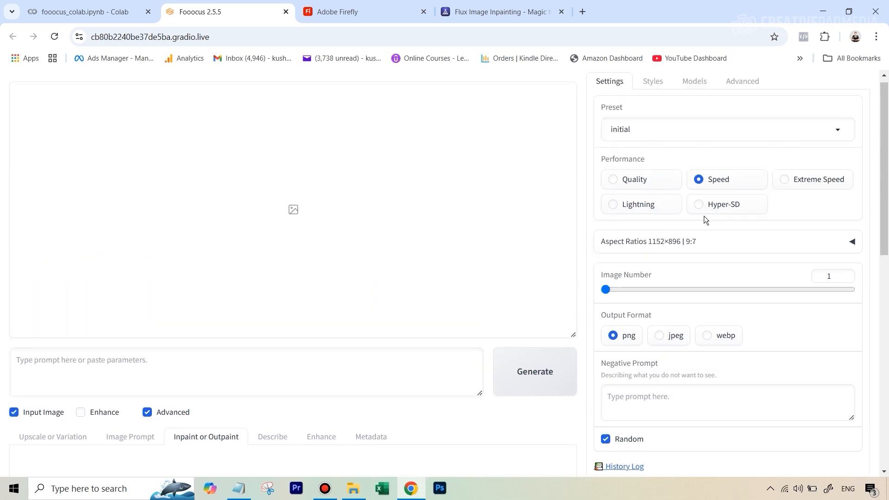
pyautogui.click(616, 186)
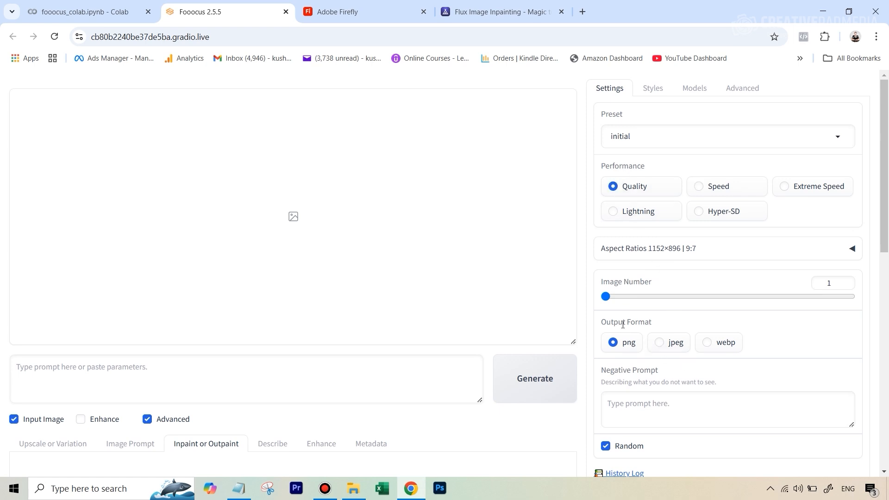
pyautogui.click(661, 347)
pyautogui.click(548, 377)
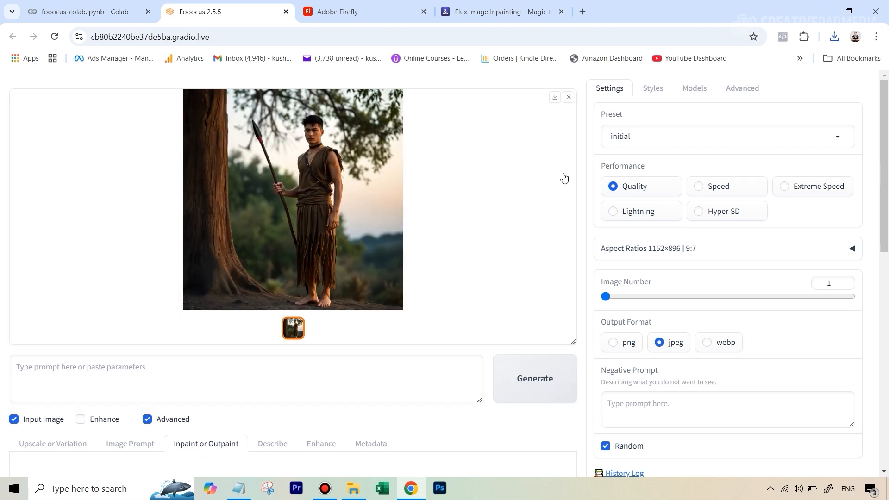
# Open the generated image in the photo viewer and zoom in to inspect the repaired hand
pyautogui.click(554, 103)
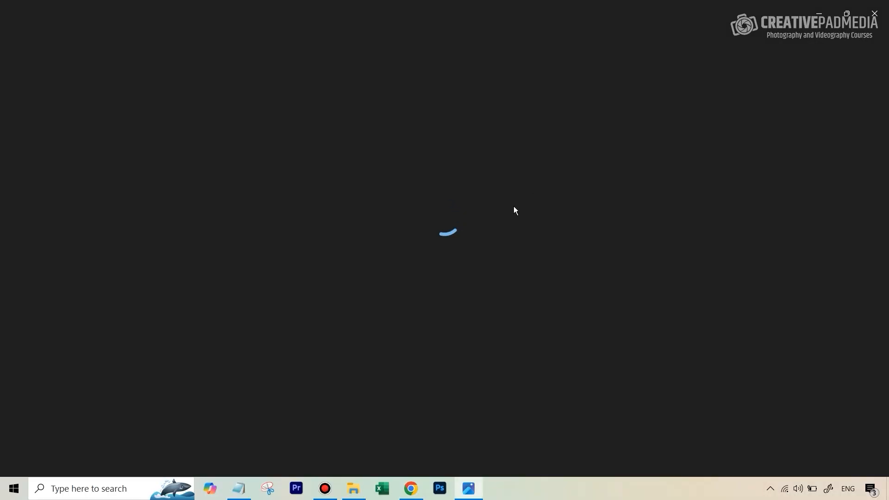
pyautogui.scroll(6, 422, 215)
pyautogui.scroll(4, 422, 216)
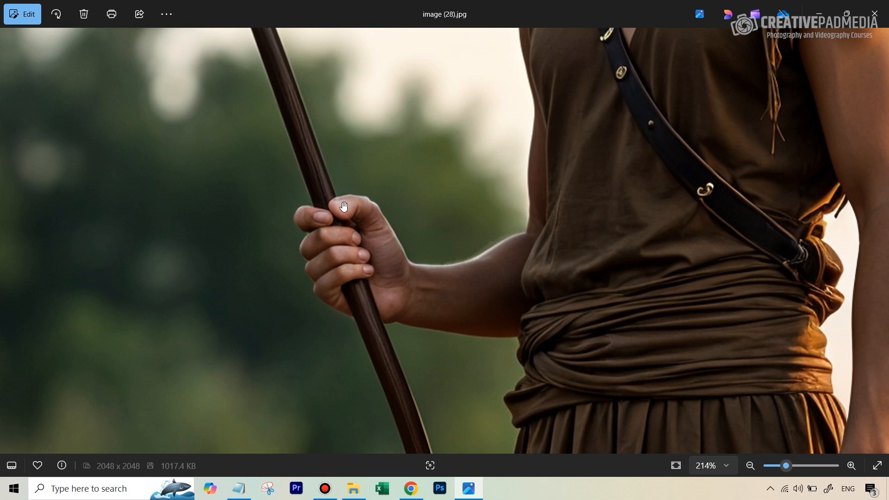
pyautogui.click(875, 14)
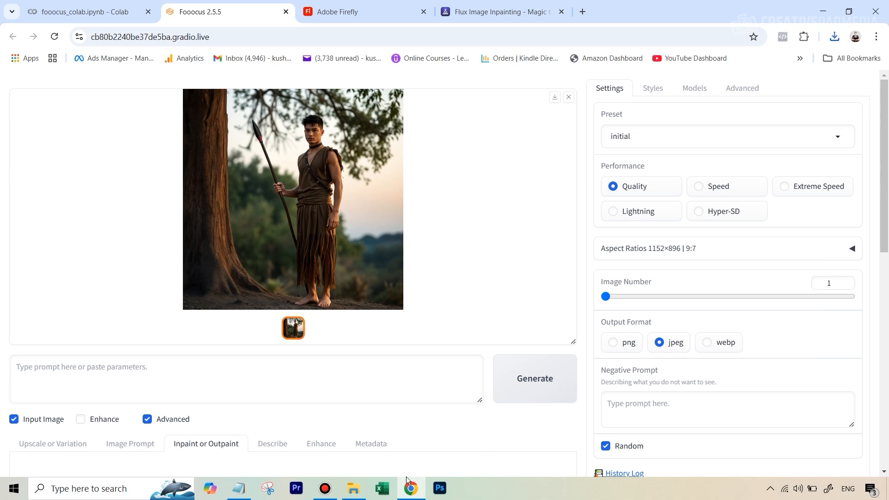
# Replace the inpaint input image with the generated result by dragging it from the output gallery
pyautogui.scroll(-6, 398, 379)
pyautogui.click(626, 259)
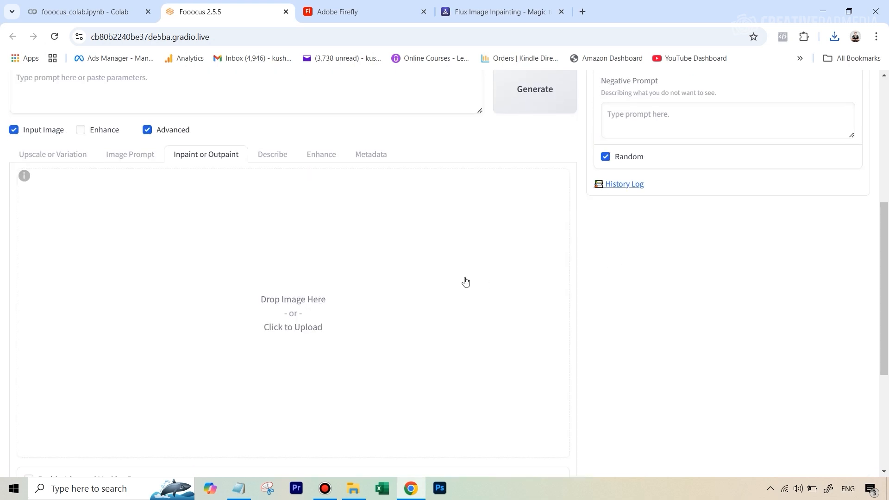
pyautogui.scroll(4, 276, 127)
pyautogui.moveTo(276, 128); pyautogui.dragTo(349, 451)
pyautogui.scroll(-3, 406, 405)
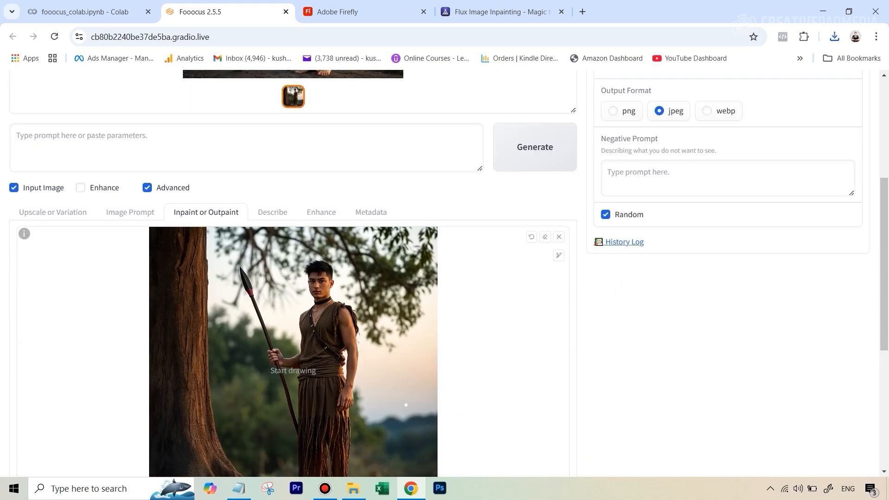
pyautogui.scroll(-3, 268, 352)
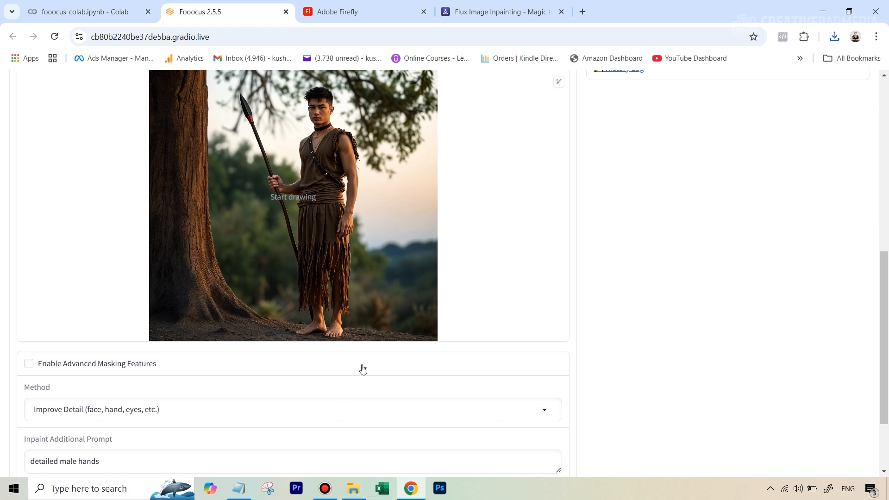
# Open image 2 from the Images folder to inspect its hands
pyautogui.click(355, 491)
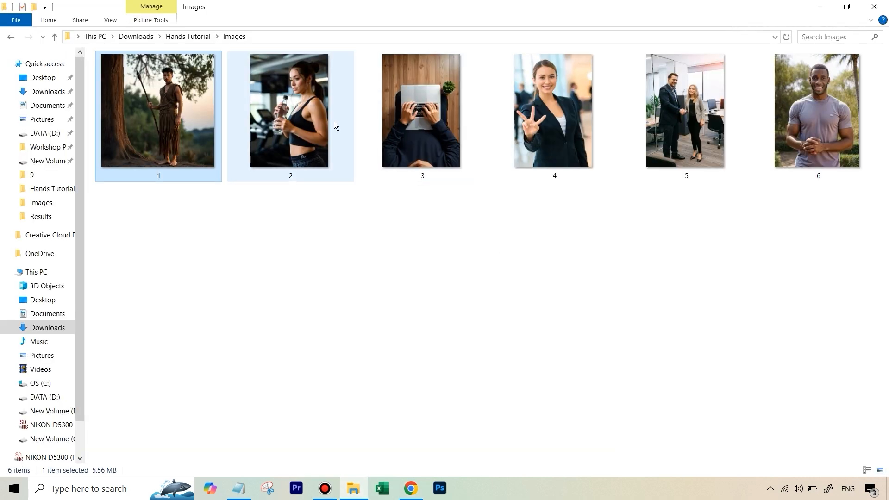
pyautogui.doubleClick(296, 109)
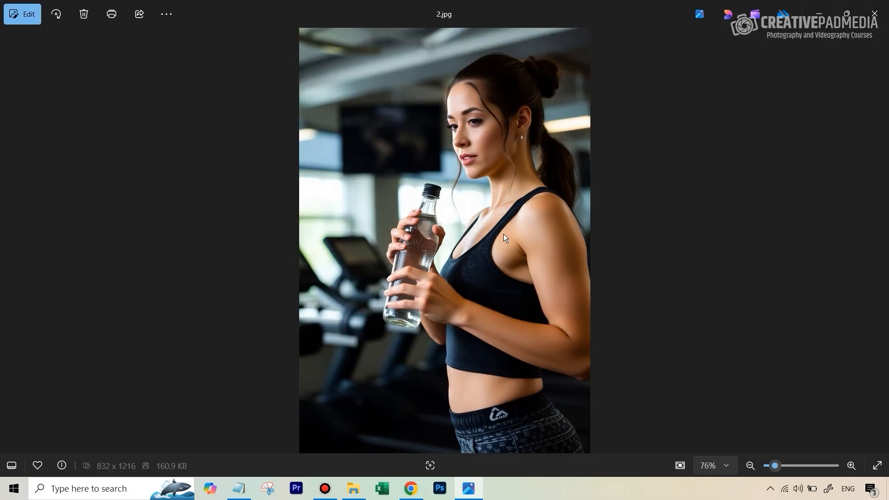
# Switch to Adobe Firefly, open Generative fill from the Image category and upload image 2
pyautogui.click(410, 488)
pyautogui.click(363, 10)
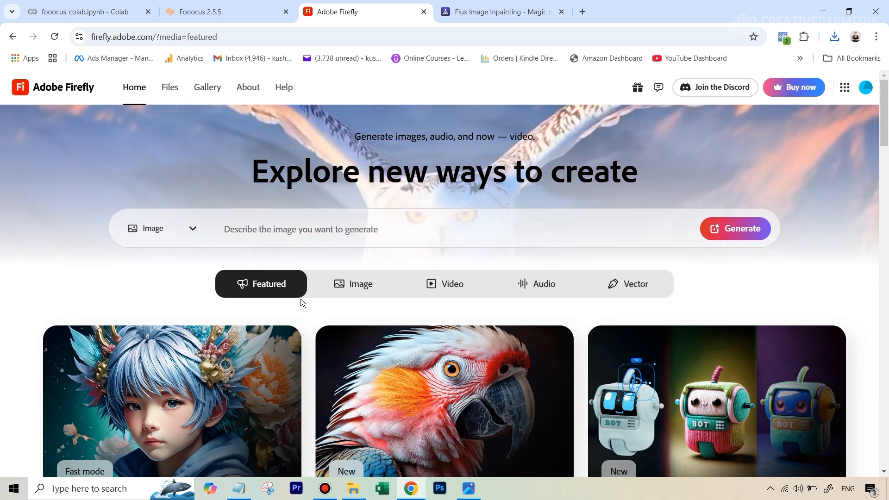
pyautogui.scroll(-4, 435, 311)
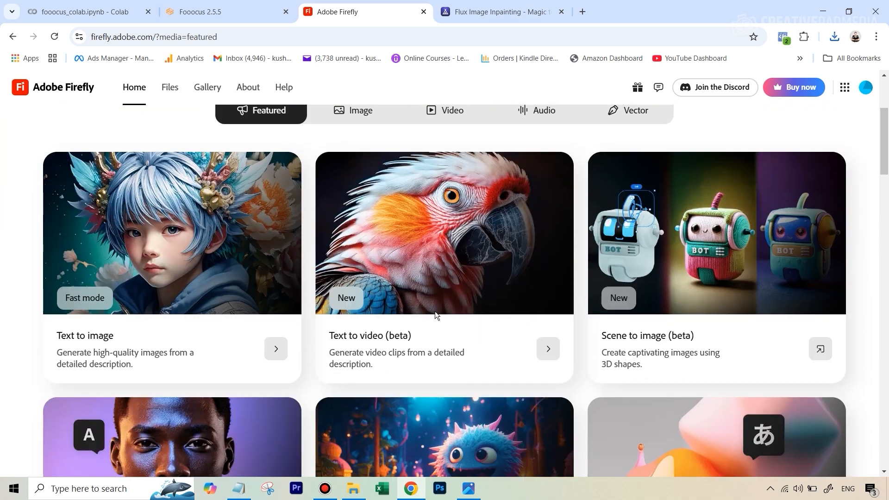
pyautogui.scroll(3, 435, 311)
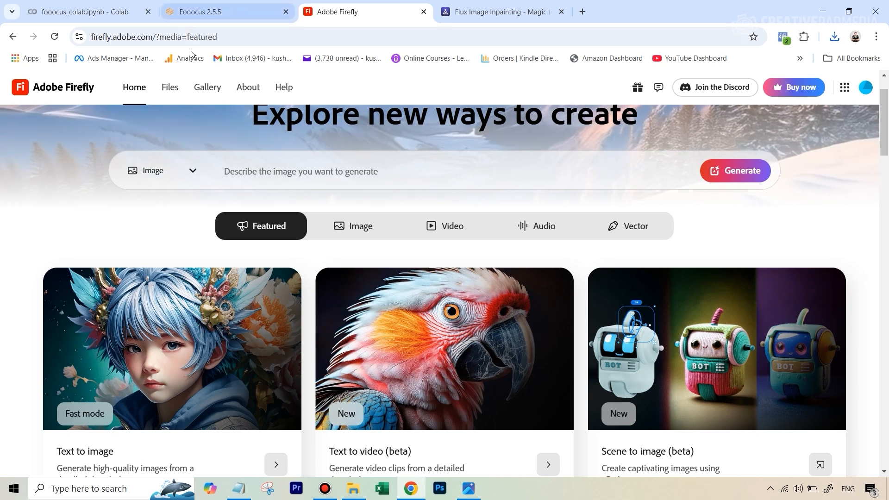
pyautogui.click(355, 236)
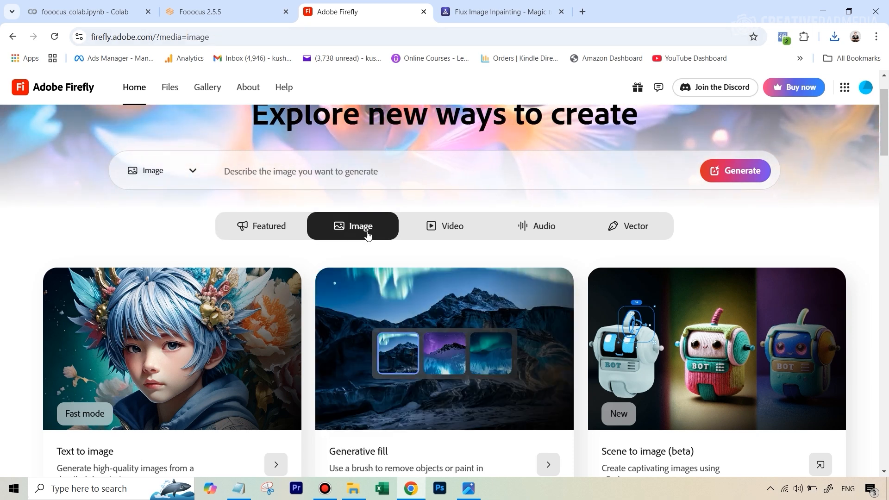
pyautogui.scroll(-1, 359, 280)
pyautogui.click(391, 351)
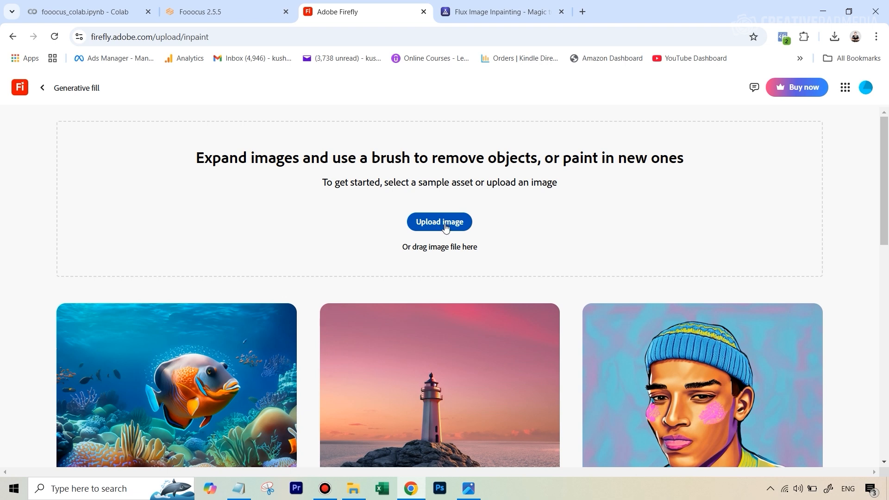
pyautogui.click(446, 227)
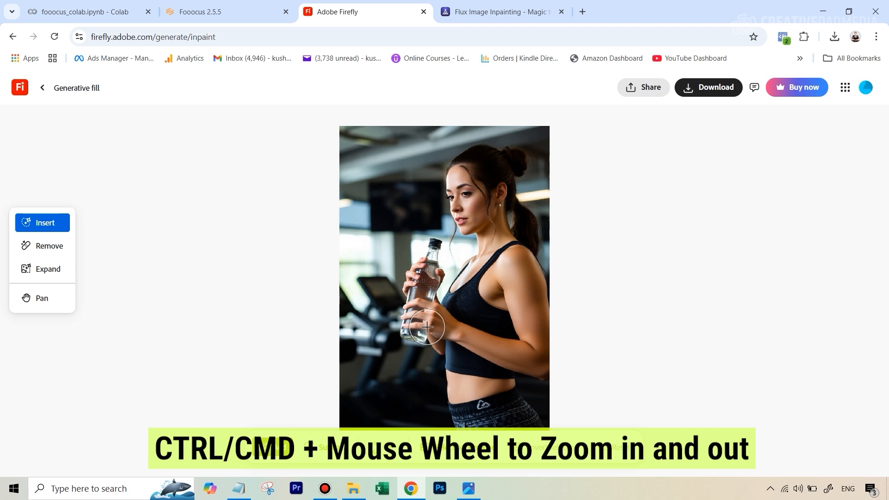
# Zoom in and paint a mask over the fingers of the hand on the bottle with brush size 55
pyautogui.scroll(5, 424, 310)
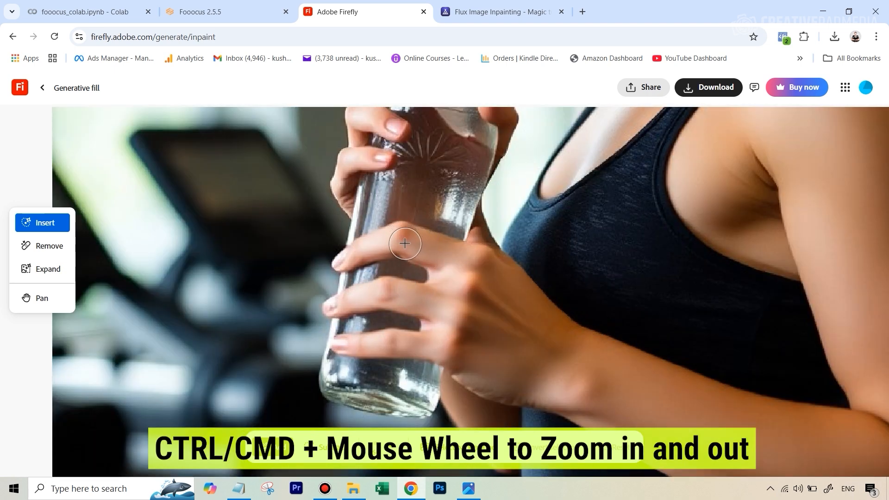
pyautogui.press('[')
pyautogui.press('[')
pyautogui.press('[')
pyautogui.press('[')
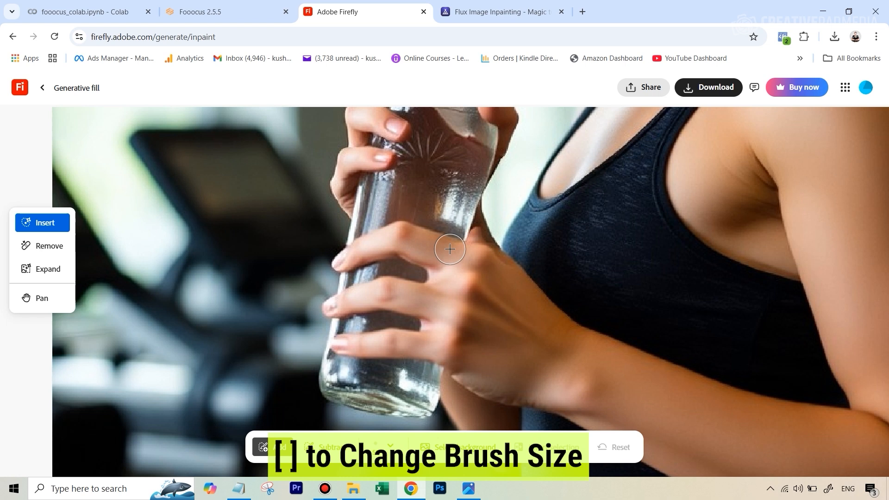
pyautogui.press(']')
pyautogui.press(']')
pyautogui.moveTo(463, 252)
pyautogui.mouseDown()
pyautogui.moveTo(399, 231)
pyautogui.moveTo(363, 238)
pyautogui.moveTo(341, 262)
pyautogui.moveTo(410, 258)
pyautogui.moveTo(455, 274)
pyautogui.moveTo(450, 286)
pyautogui.moveTo(373, 281)
pyautogui.moveTo(335, 299)
pyautogui.moveTo(338, 275)
pyautogui.moveTo(335, 339)
pyautogui.moveTo(365, 343)
pyautogui.moveTo(377, 341)
pyautogui.moveTo(364, 323)
pyautogui.moveTo(381, 275)
pyautogui.moveTo(382, 305)
pyautogui.moveTo(360, 310)
pyautogui.moveTo(390, 313)
pyautogui.moveTo(382, 315)
pyautogui.moveTo(432, 299)
pyautogui.moveTo(460, 264)
pyautogui.moveTo(434, 352)
pyautogui.mouseUp()
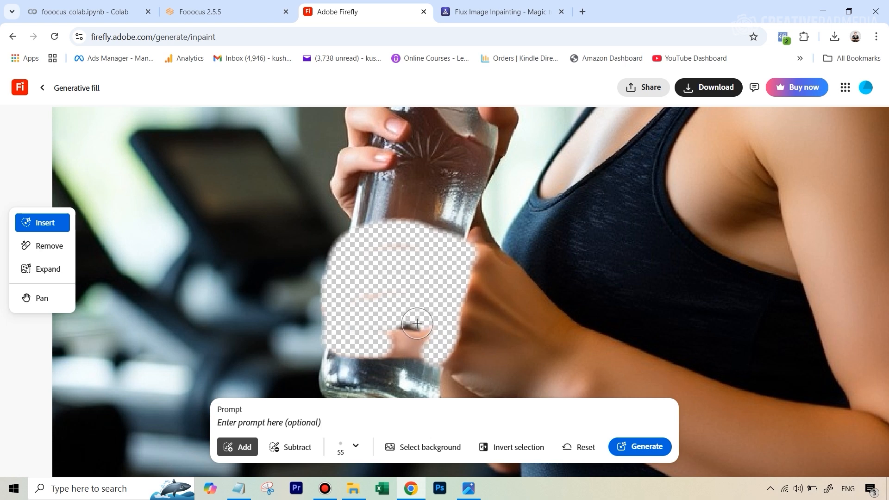
pyautogui.moveTo(416, 327)
pyautogui.mouseDown()
pyautogui.moveTo(367, 330)
pyautogui.moveTo(415, 335)
pyautogui.moveTo(423, 352)
pyautogui.moveTo(348, 347)
pyautogui.moveTo(442, 363)
pyautogui.mouseUp()
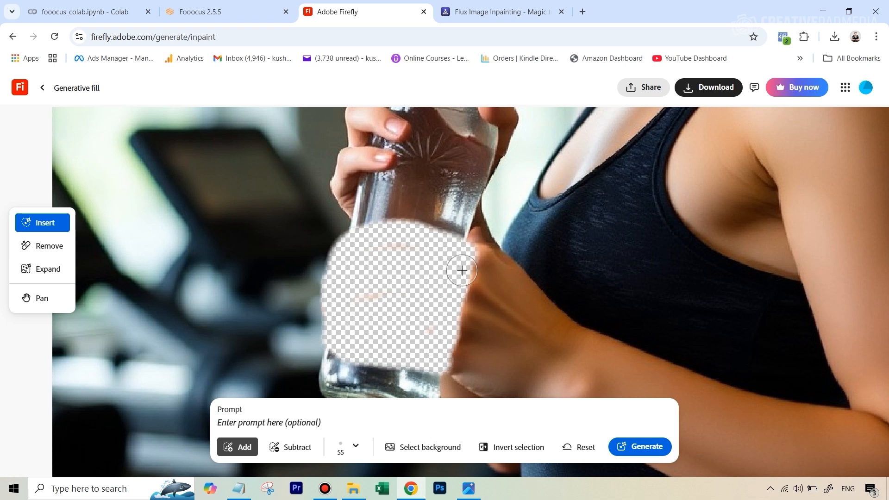
pyautogui.moveTo(462, 270)
pyautogui.mouseDown()
pyautogui.moveTo(461, 247)
pyautogui.moveTo(376, 231)
pyautogui.moveTo(458, 238)
pyautogui.moveTo(372, 225)
pyautogui.mouseUp()
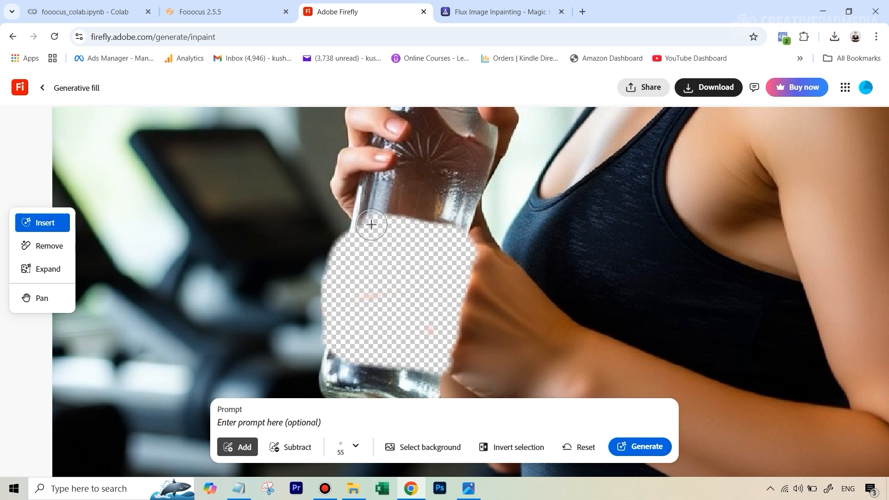
# Enter the prompt "female hand holding a" and generate the fill
pyautogui.click(304, 421)
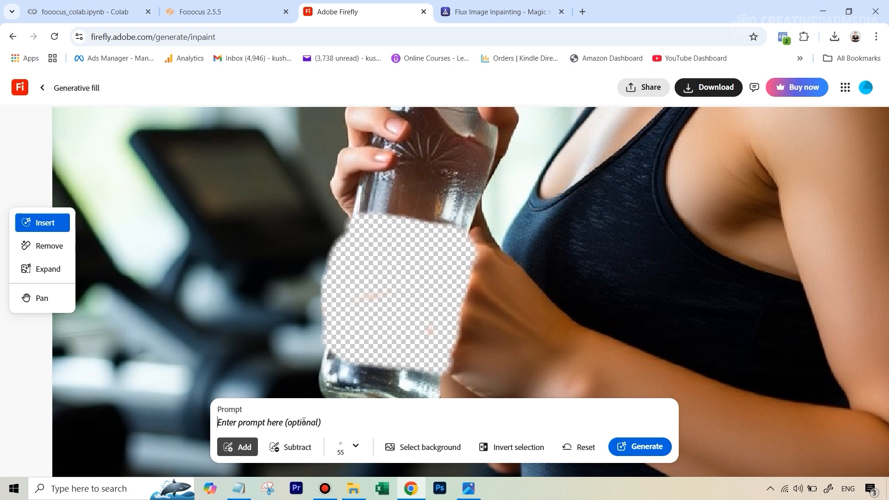
pyautogui.write('fe')
pyautogui.press('BackSpace')
pyautogui.press('BackSpace')
pyautogui.write('female hand holding a bottle')
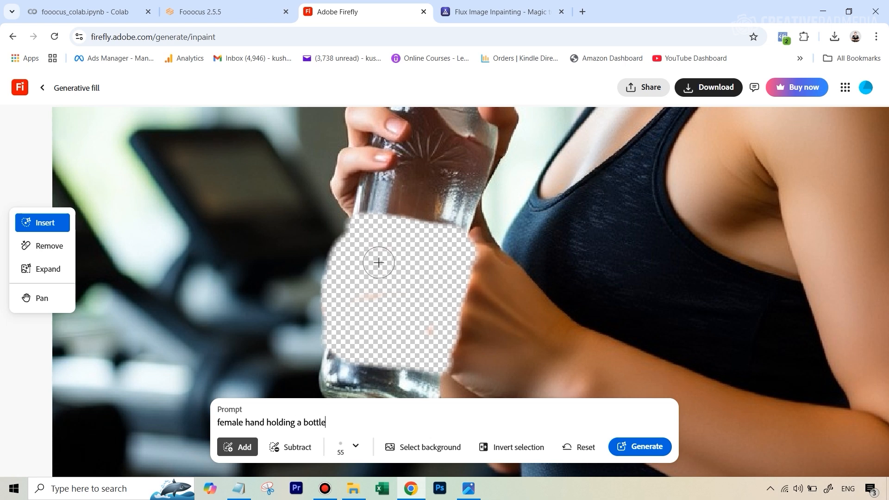
pyautogui.click(632, 447)
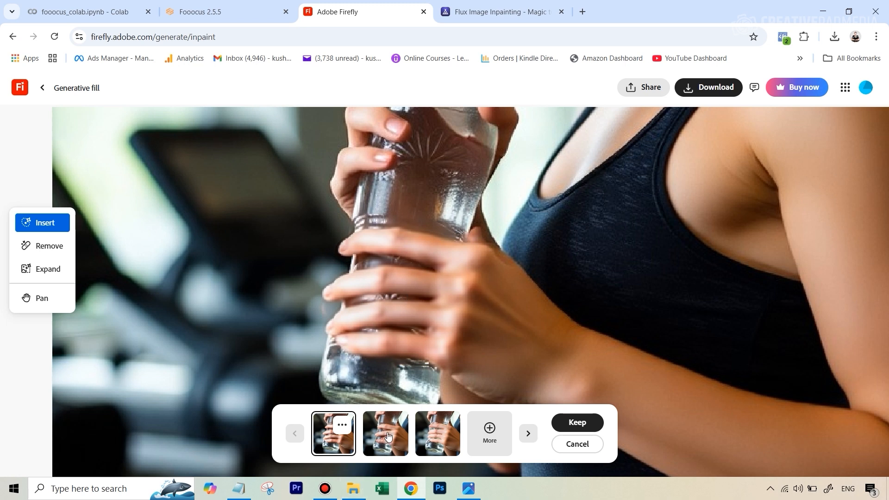
# Browse the generated fill variations to compare the hands
pyautogui.click(388, 437)
pyautogui.click(440, 438)
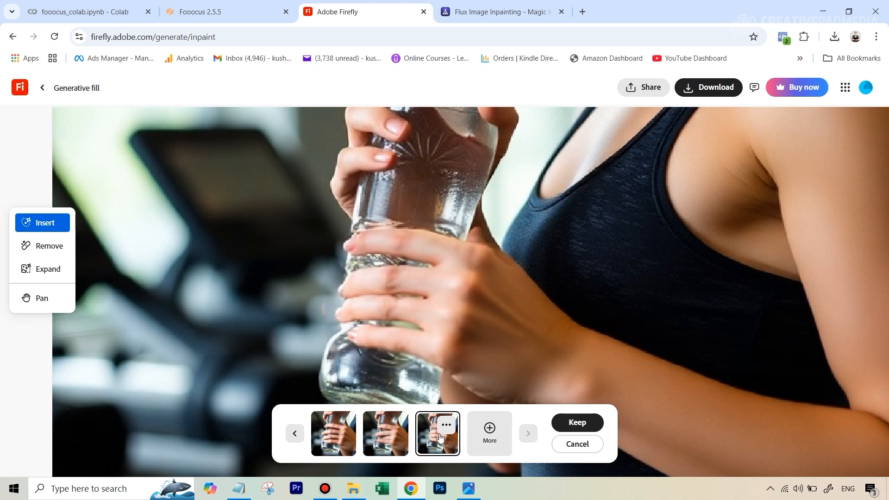
pyautogui.click(329, 436)
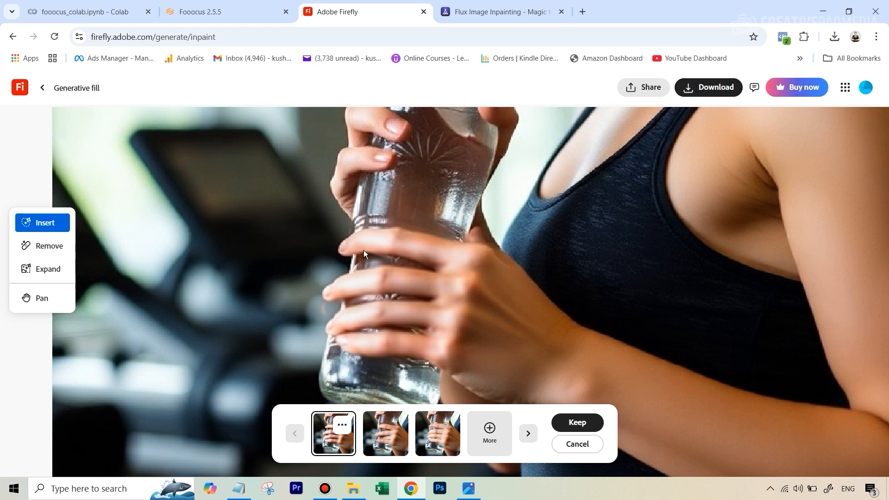
pyautogui.click(482, 434)
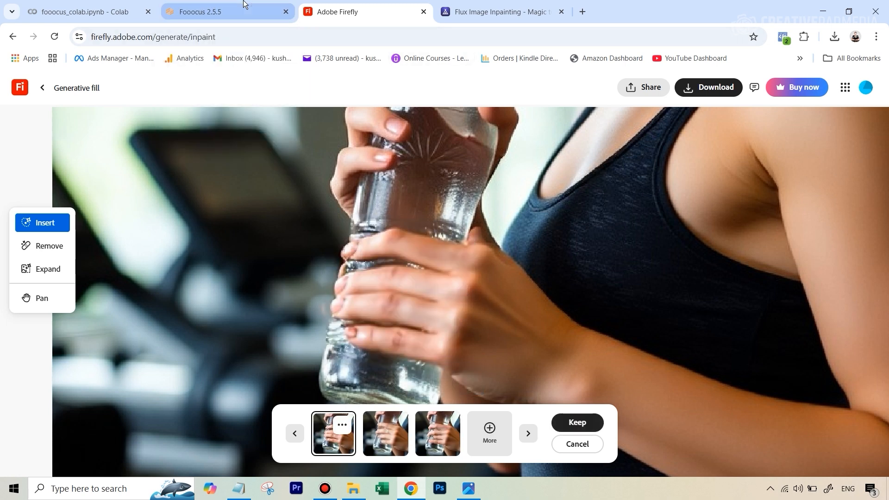
pyautogui.click(386, 440)
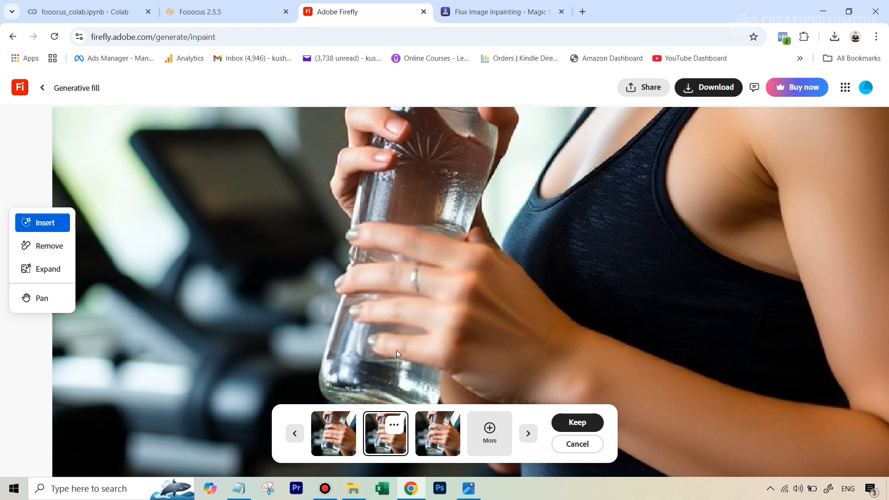
# Pick a fill variation, then open image 3 from the Hands Tutorial Images folder in the photo viewer to preview it
pyautogui.click(454, 446)
pyautogui.click(382, 441)
pyautogui.click(354, 489)
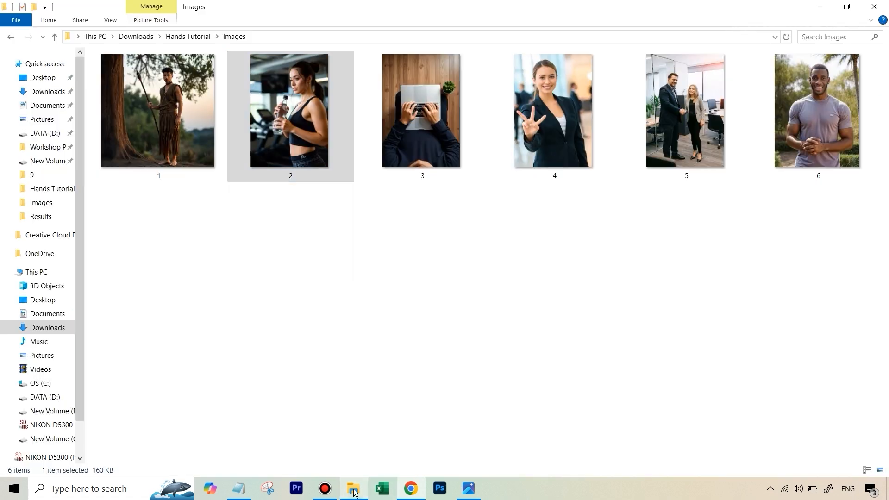
pyautogui.doubleClick(427, 147)
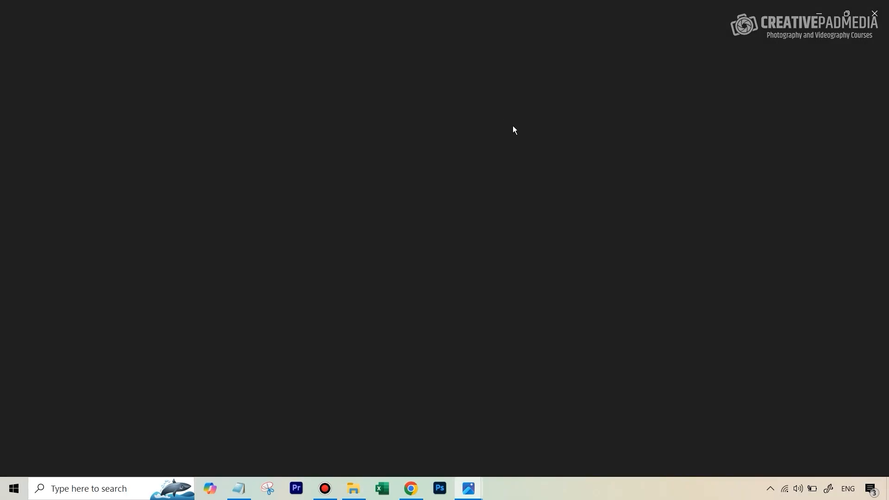
pyautogui.click(411, 489)
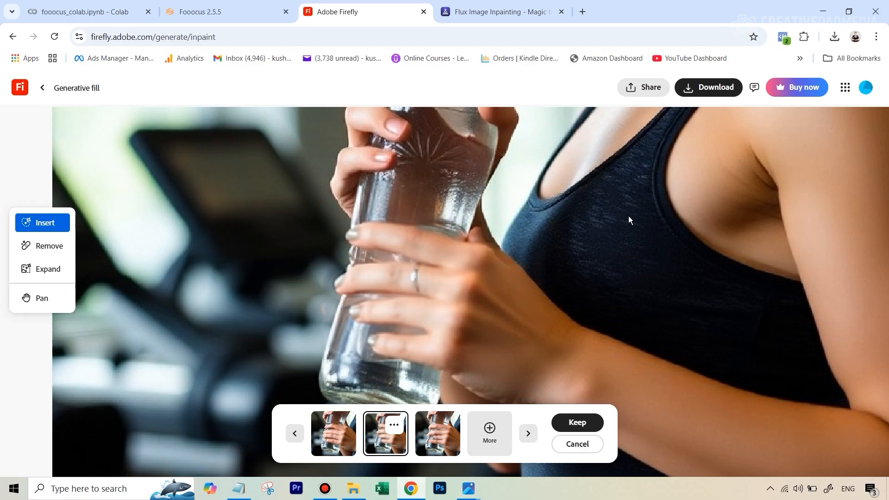
# Leave the current fill and load image 3, the laptop typing photo, into Generative fill
pyautogui.scroll(-5, 291, 162)
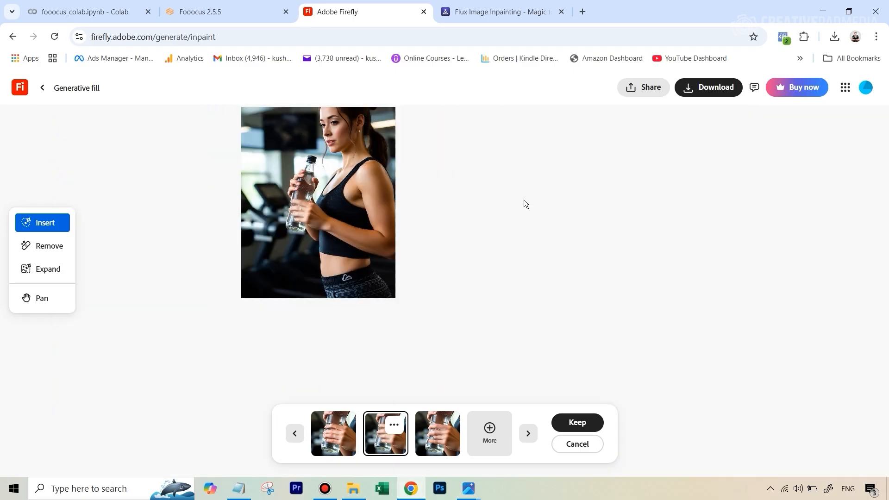
pyautogui.scroll(2, 350, 183)
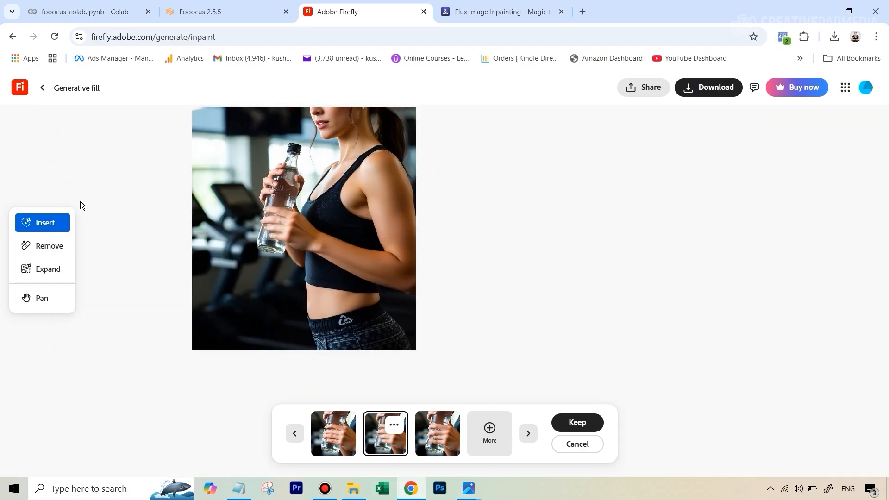
pyautogui.scroll(3, 115, 157)
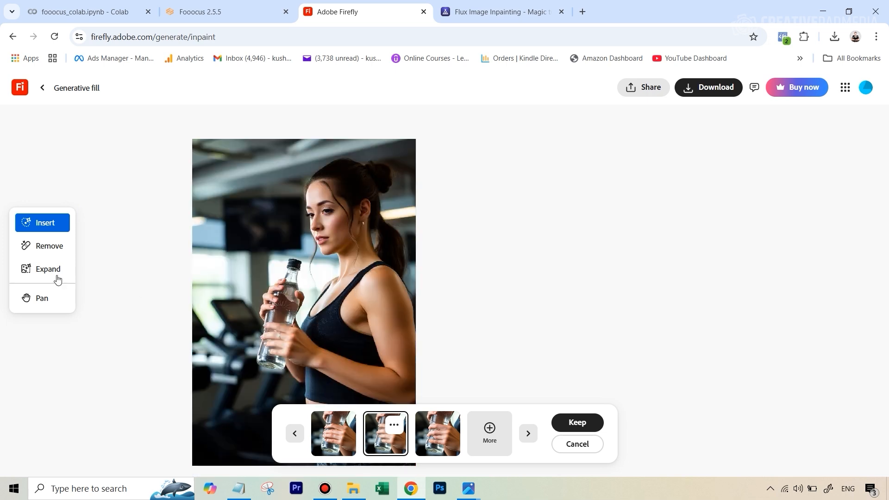
pyautogui.click(41, 87)
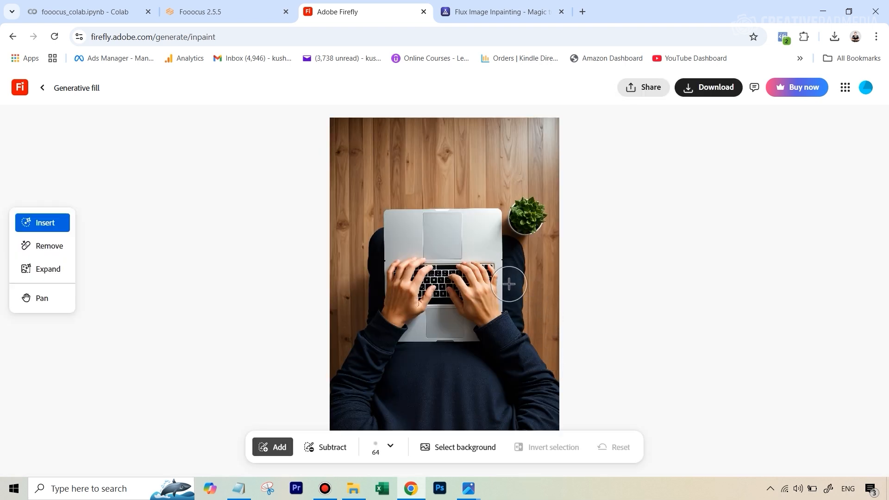
pyautogui.scroll(5, 509, 287)
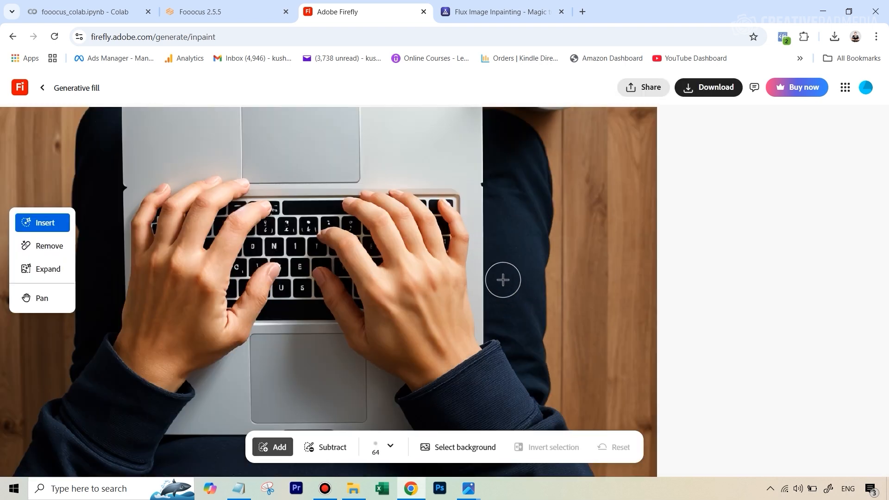
pyautogui.scroll(2, 503, 280)
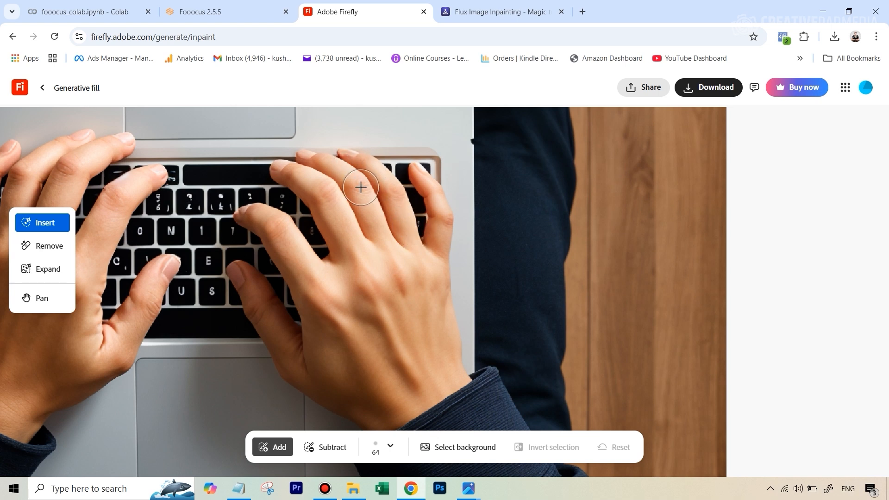
# Reduce the brush size to 41 and paint a mask over the fingers of the right hand on the keyboard
pyautogui.press('[')
pyautogui.press('[')
pyautogui.press('[')
pyautogui.moveTo(347, 149)
pyautogui.mouseDown()
pyautogui.moveTo(387, 201)
pyautogui.moveTo(461, 379)
pyautogui.moveTo(425, 272)
pyautogui.moveTo(453, 344)
pyautogui.moveTo(434, 281)
pyautogui.moveTo(440, 232)
pyautogui.moveTo(419, 167)
pyautogui.moveTo(434, 189)
pyautogui.moveTo(449, 231)
pyautogui.moveTo(446, 297)
pyautogui.moveTo(412, 184)
pyautogui.moveTo(362, 154)
pyautogui.moveTo(426, 266)
pyautogui.moveTo(405, 173)
pyautogui.moveTo(337, 143)
pyautogui.mouseUp()
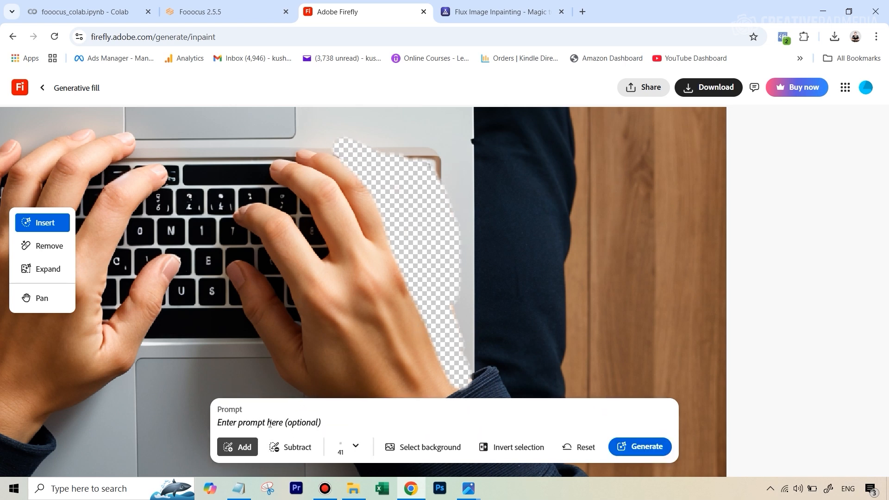
# Generate the fill without a prompt and compare the three generated variations of the hand
pyautogui.click(636, 450)
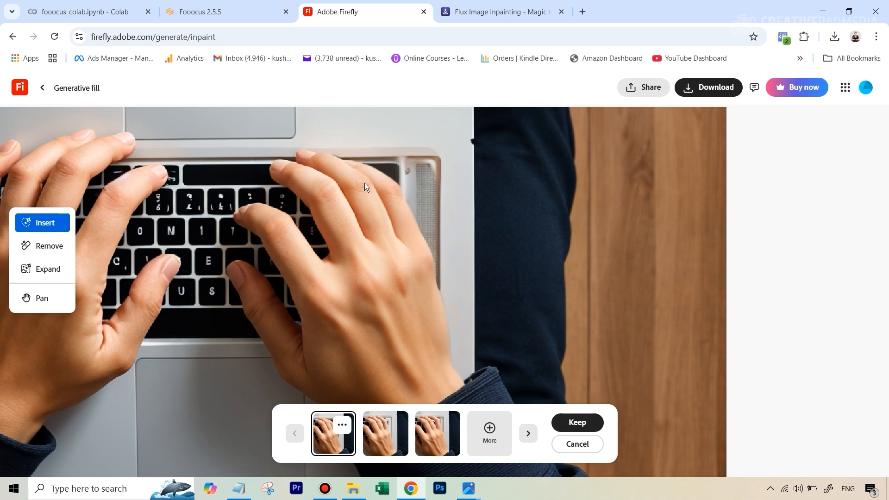
pyautogui.scroll(-3, 377, 215)
pyautogui.click(384, 441)
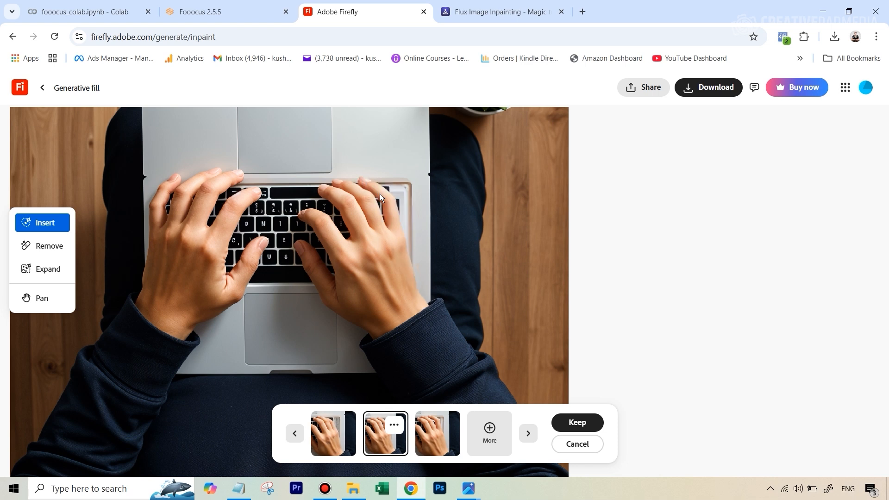
pyautogui.click(437, 437)
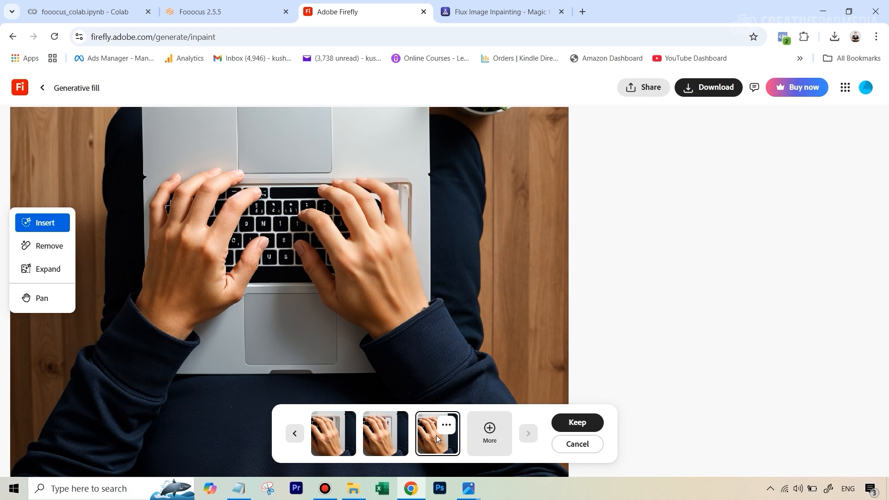
pyautogui.click(392, 422)
pyautogui.click(332, 439)
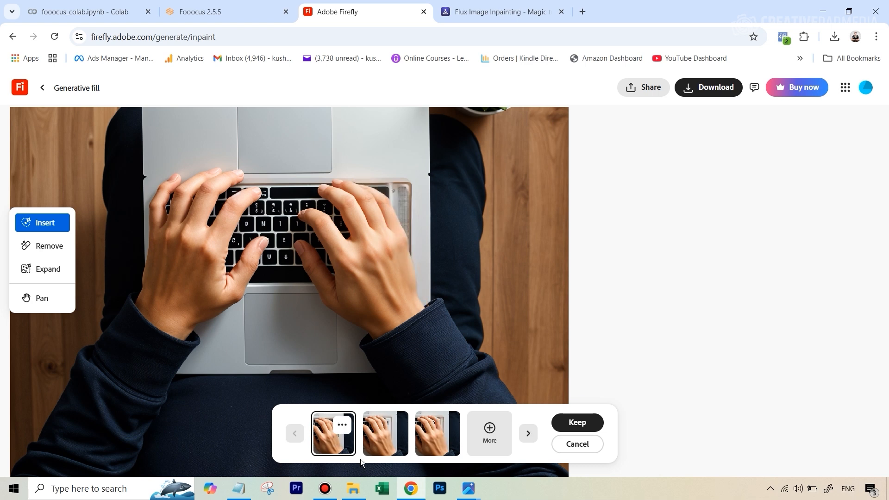
pyautogui.click(375, 445)
pyautogui.click(340, 442)
pyautogui.click(373, 440)
pyautogui.click(338, 438)
# Switch to Fooocus and set the inpaint Method to Inpaint or Outpaint (default)
pyautogui.click(214, 10)
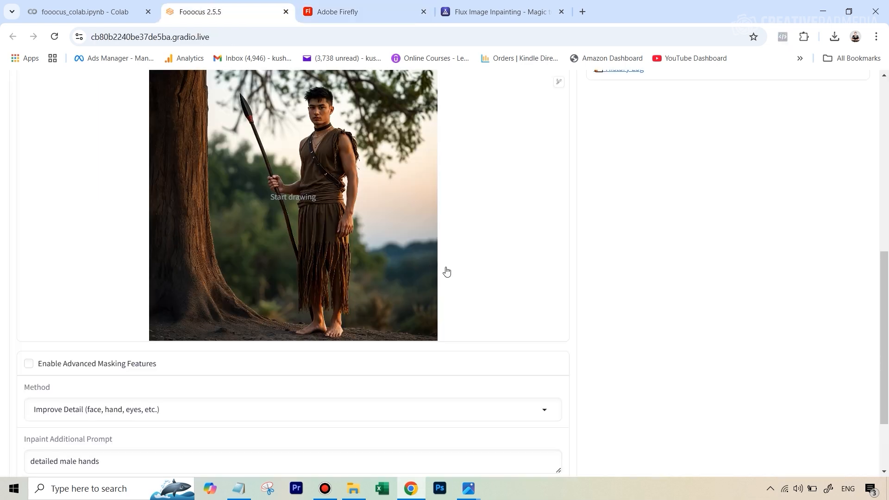
pyautogui.click(156, 406)
pyautogui.click(61, 348)
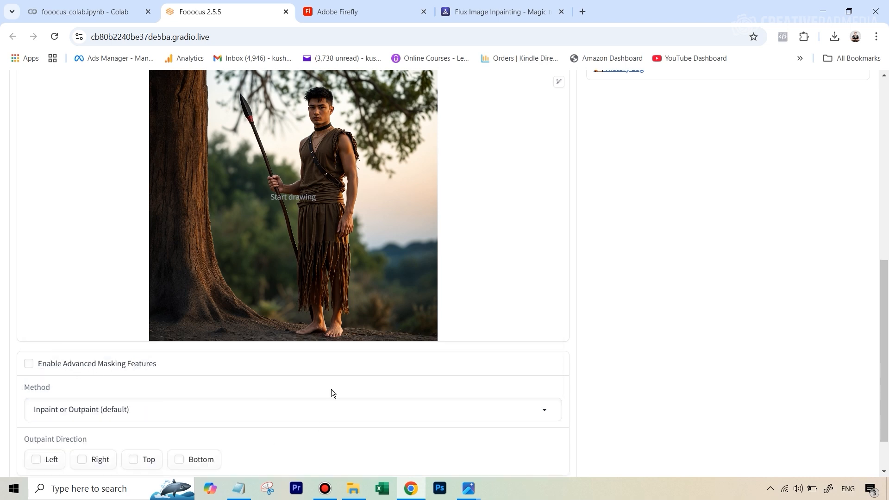
# Inspect the saved laptop result image (23) zoomed in the photo viewer
pyautogui.scroll(4, 444, 334)
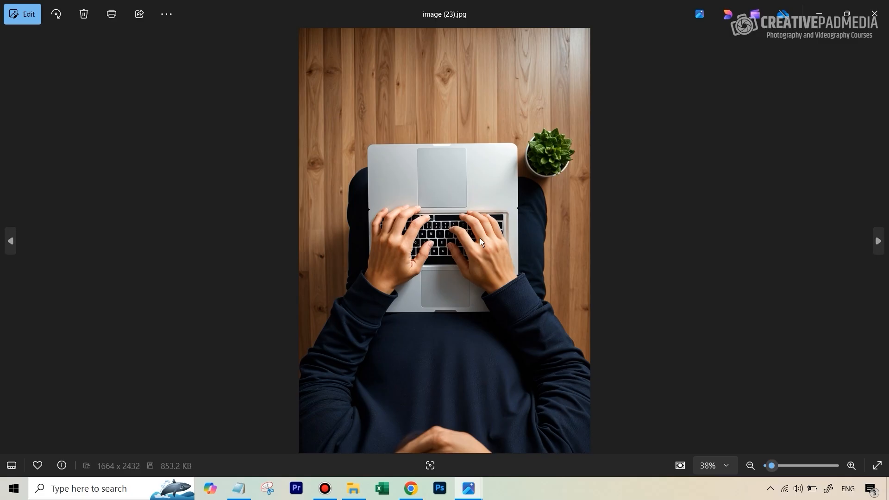
pyautogui.scroll(5, 480, 238)
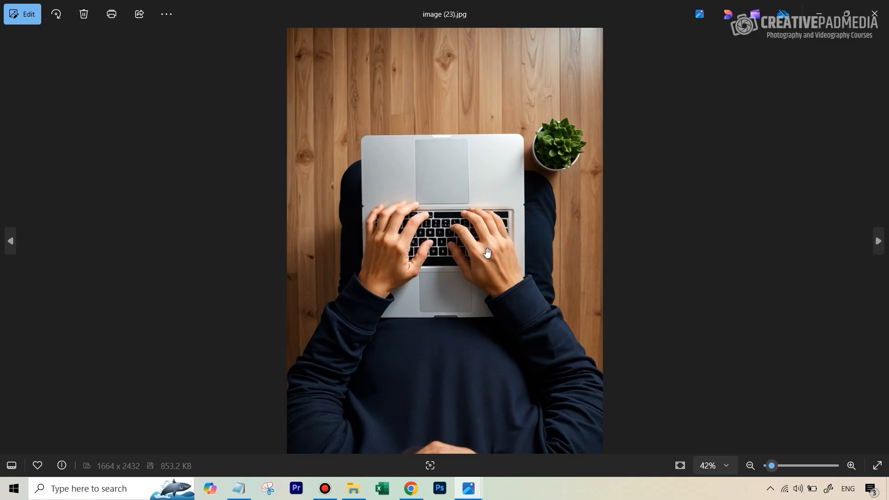
pyautogui.scroll(1, 494, 221)
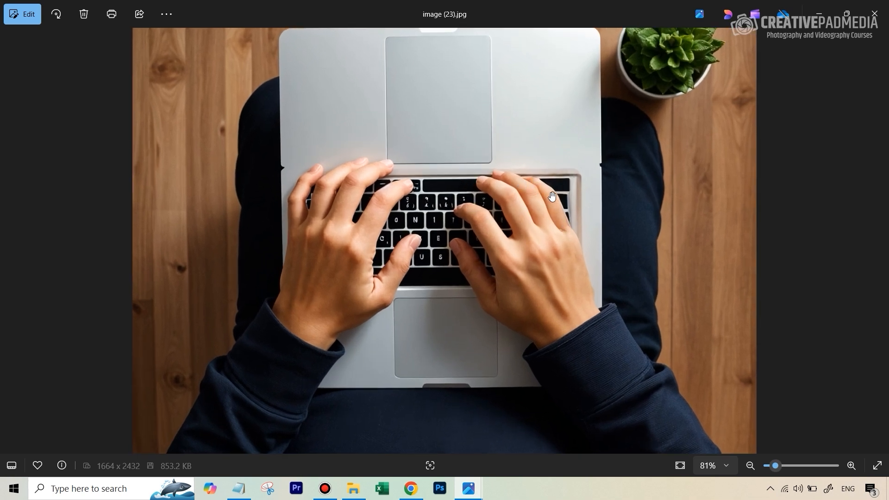
pyautogui.scroll(6, 549, 181)
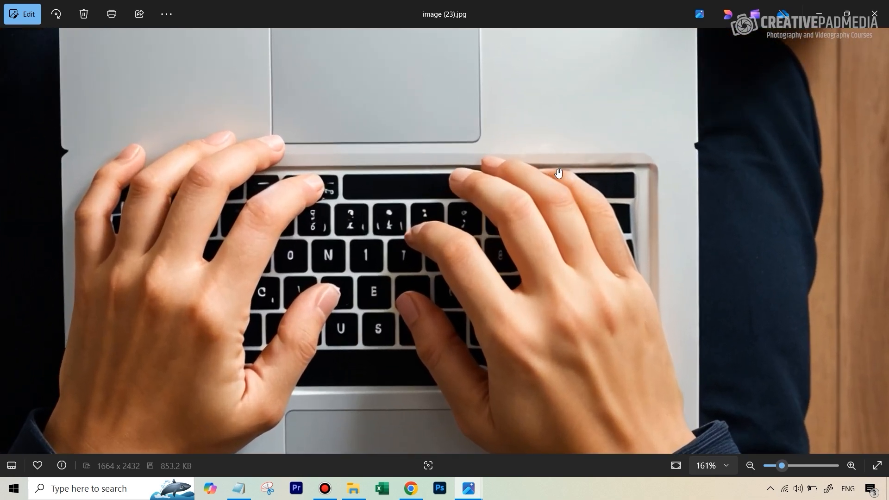
pyautogui.scroll(-1, 554, 179)
pyautogui.scroll(-3, 552, 192)
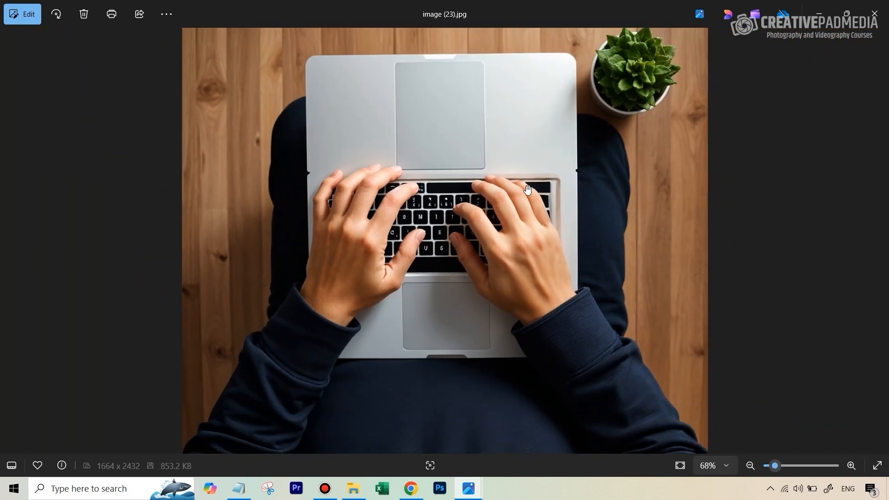
pyautogui.click(411, 490)
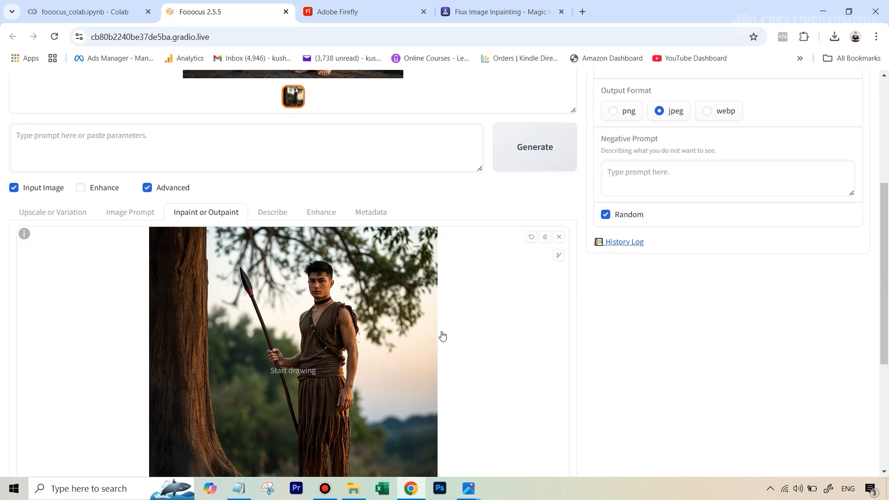
# Set the Image Number to 10 in Fooocus settings
pyautogui.scroll(3, 477, 310)
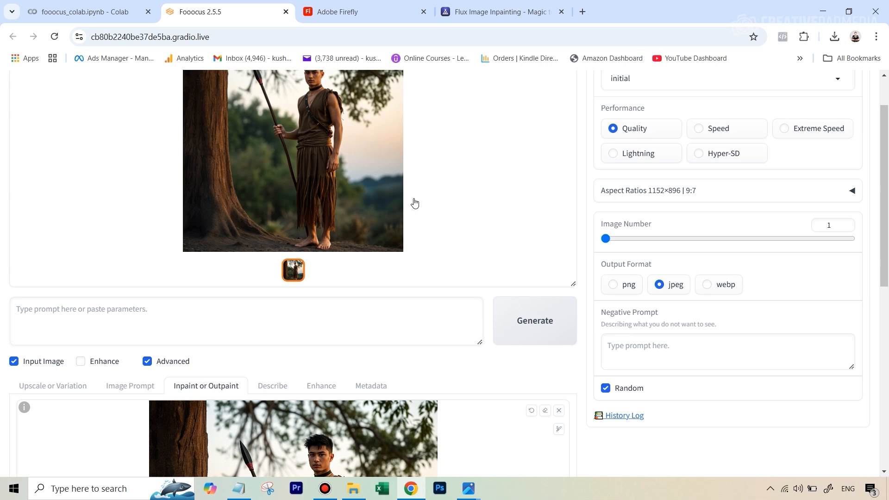
pyautogui.scroll(1, 453, 186)
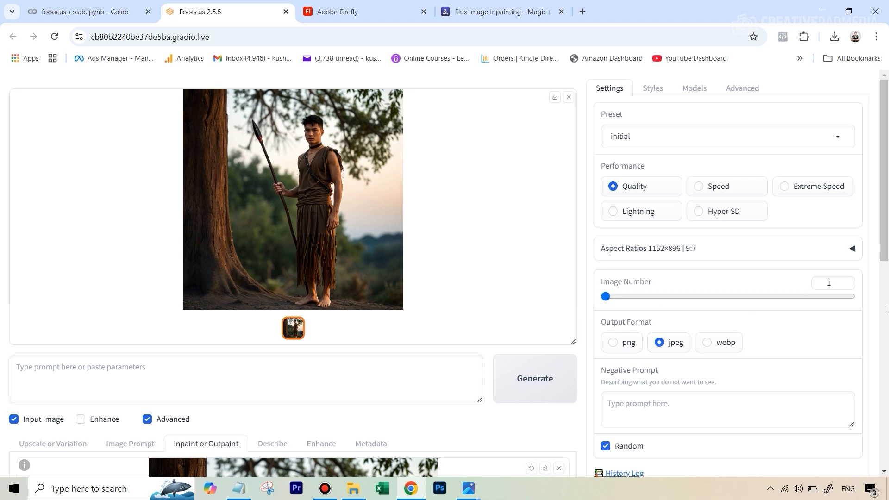
pyautogui.moveTo(607, 296); pyautogui.dragTo(675, 302)
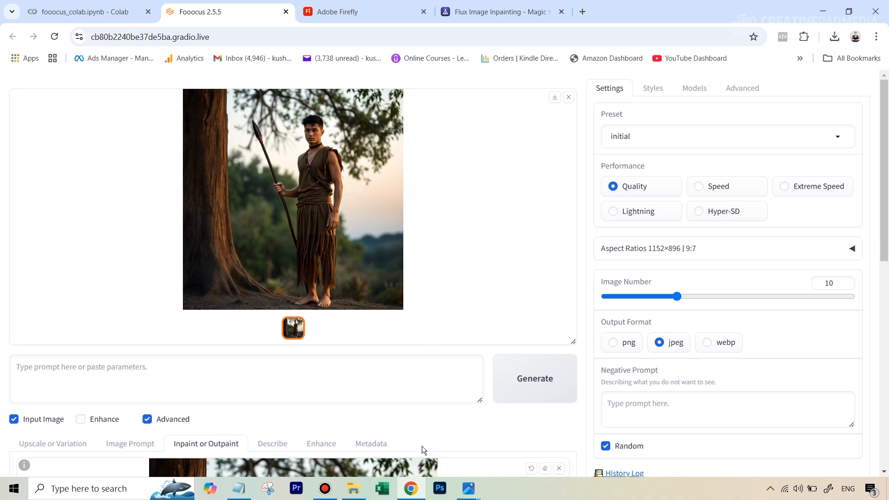
# Open image 4 from the Hands Tutorial Images folder in the photo viewer to preview it
pyautogui.click(353, 488)
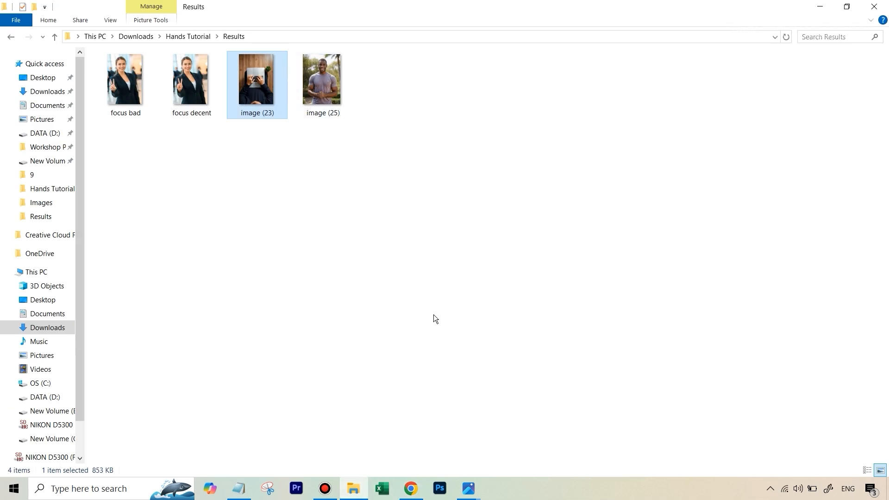
pyautogui.hotkey('alt', 'Up')
pyautogui.doubleClick(796, 121)
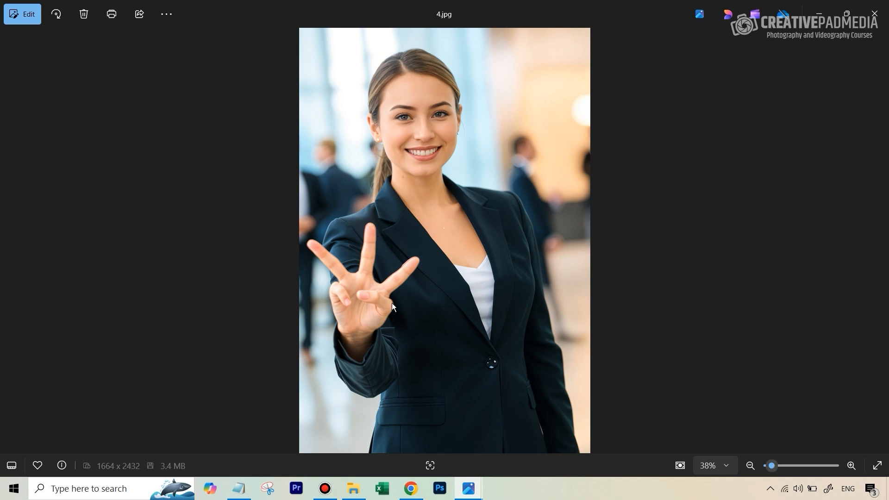
pyautogui.click(411, 489)
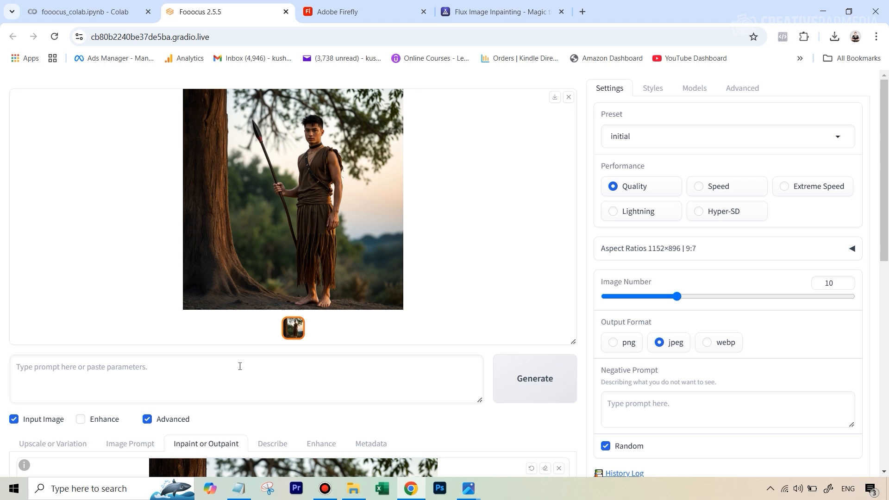
# Set the Image Number to 6 for the masked businesswoman image
pyautogui.scroll(-4, 239, 367)
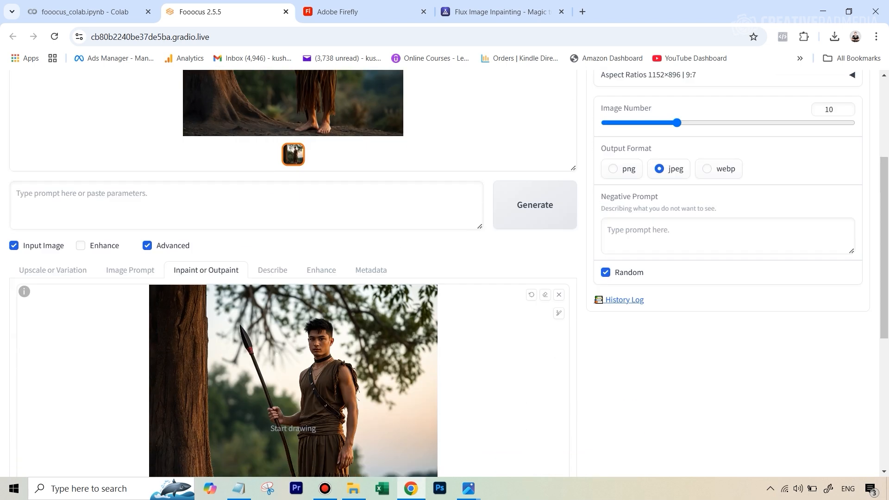
pyautogui.scroll(-4, 512, 314)
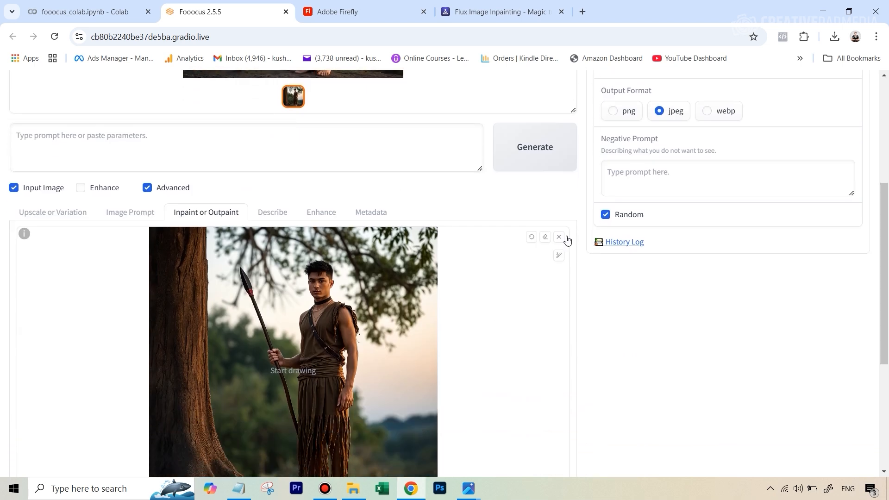
pyautogui.scroll(1, 369, 310)
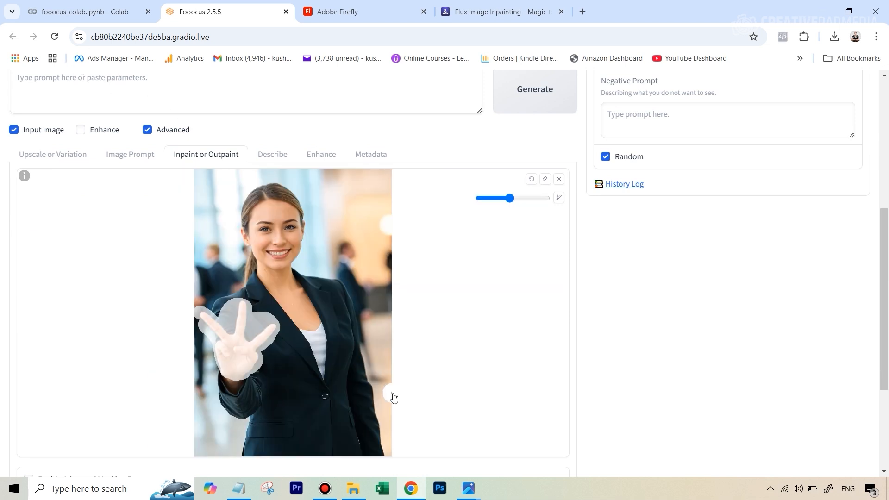
pyautogui.scroll(-3, 297, 354)
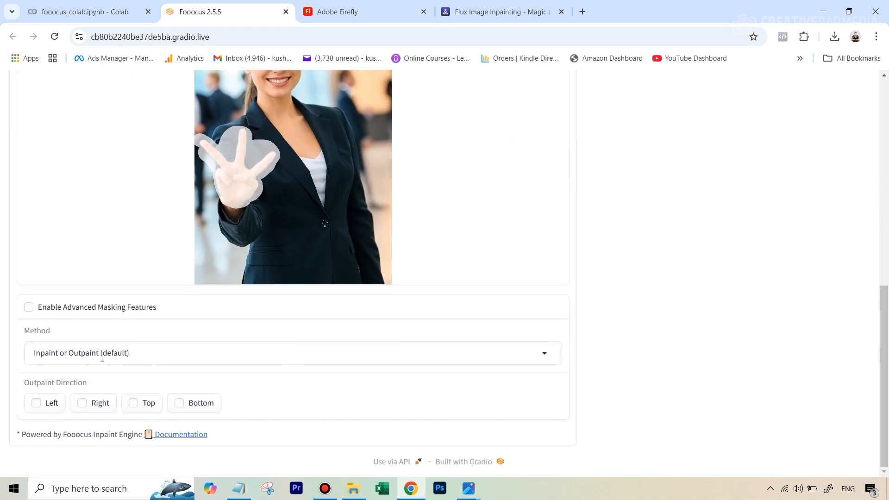
pyautogui.scroll(8, 612, 257)
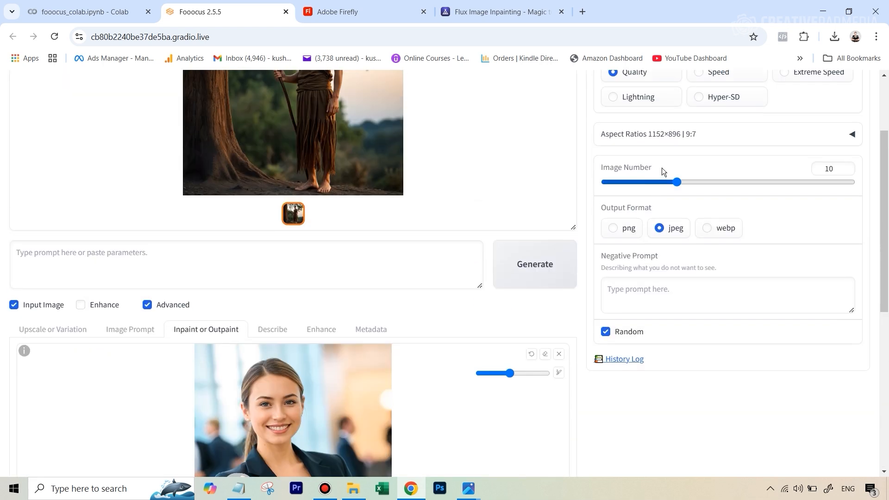
pyautogui.moveTo(676, 182); pyautogui.dragTo(645, 183)
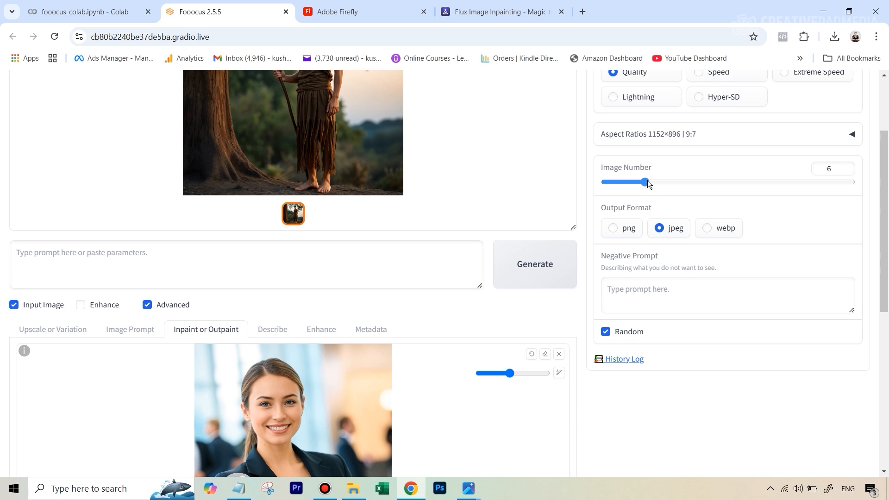
# Enter the prompt "female hand showing the peace sign" and generate the inpainted hand images
pyautogui.click(95, 263)
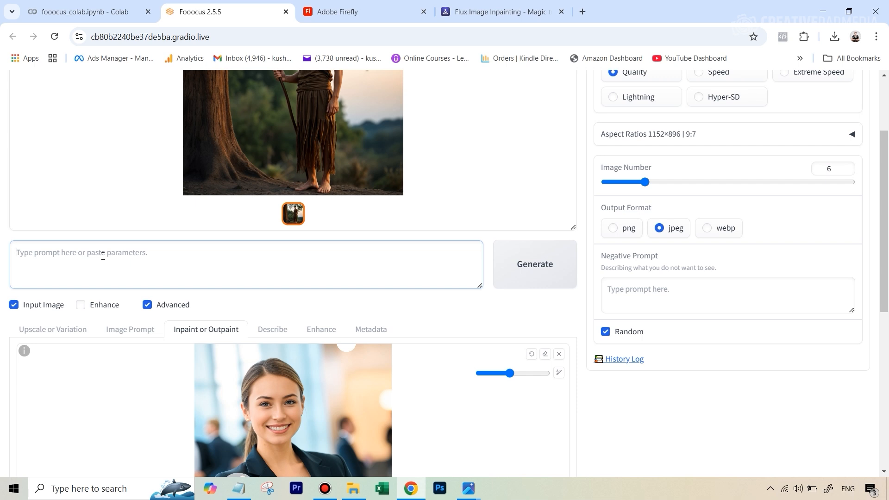
pyautogui.write('female h')
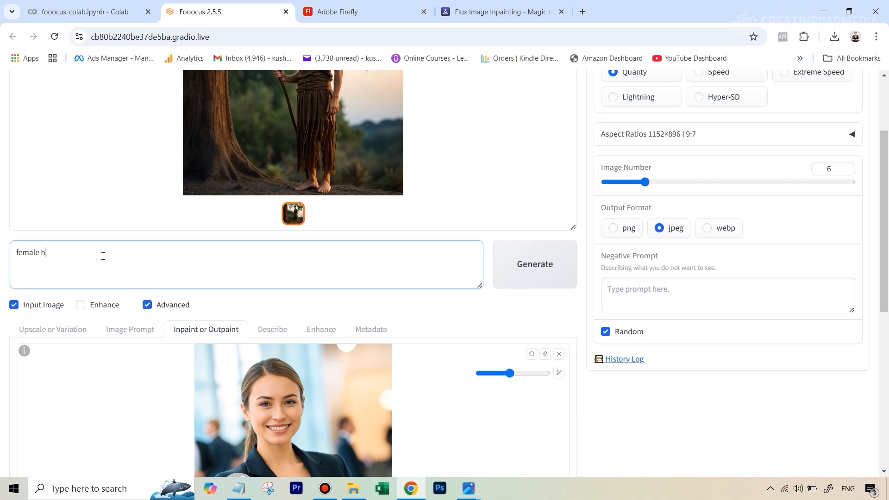
pyautogui.write('and showing the peace sign')
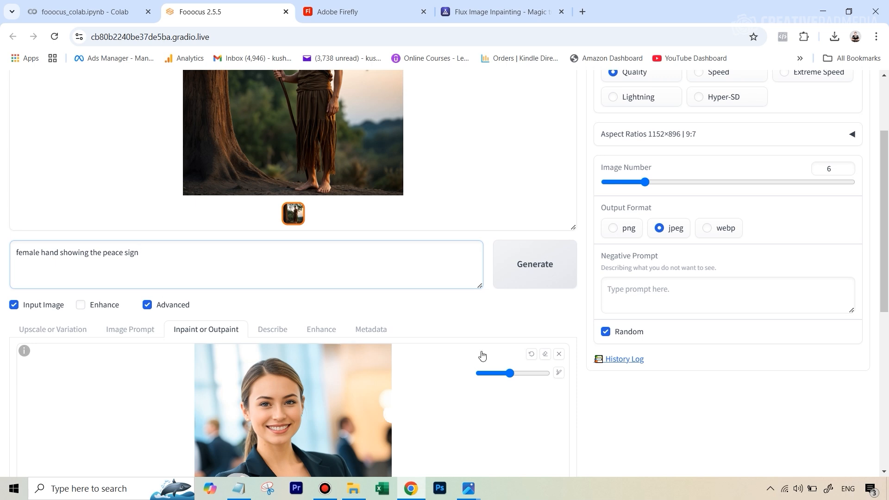
pyautogui.click(531, 271)
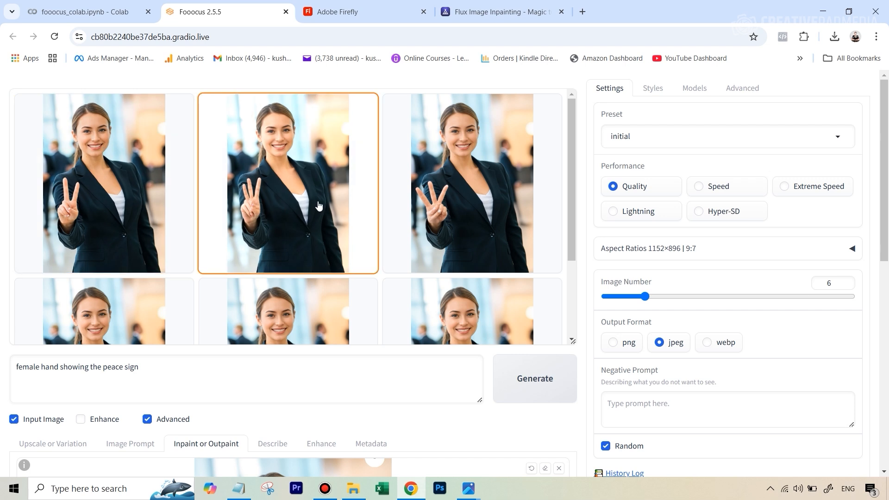
# Review the six generated peace-sign results, opening several of them in the enlarged preview
pyautogui.scroll(-1, 319, 206)
pyautogui.scroll(1, 318, 202)
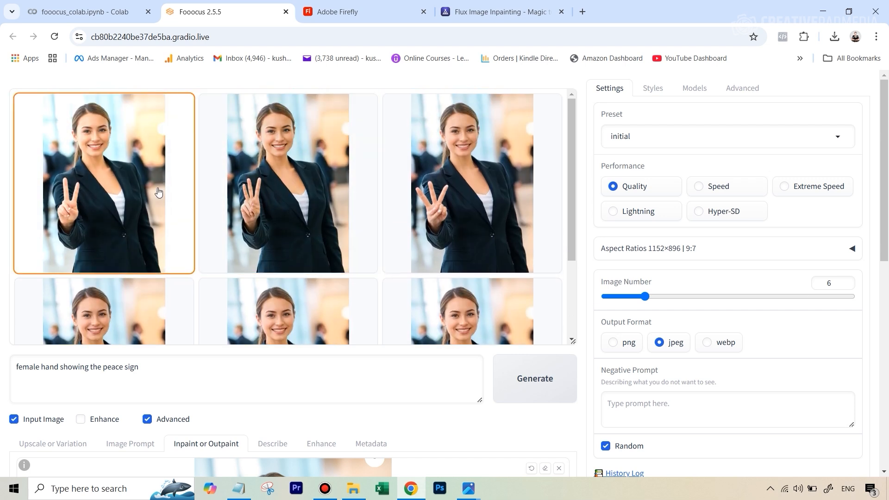
pyautogui.scroll(-1, 432, 176)
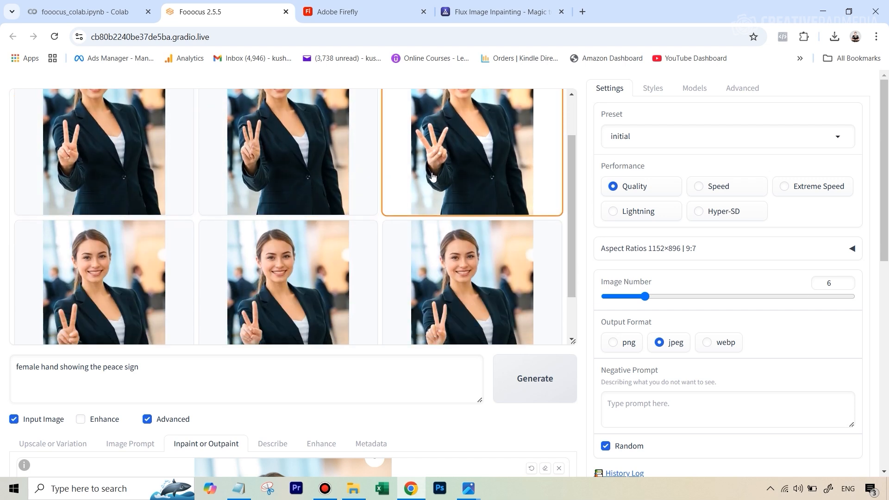
pyautogui.scroll(-1, 324, 232)
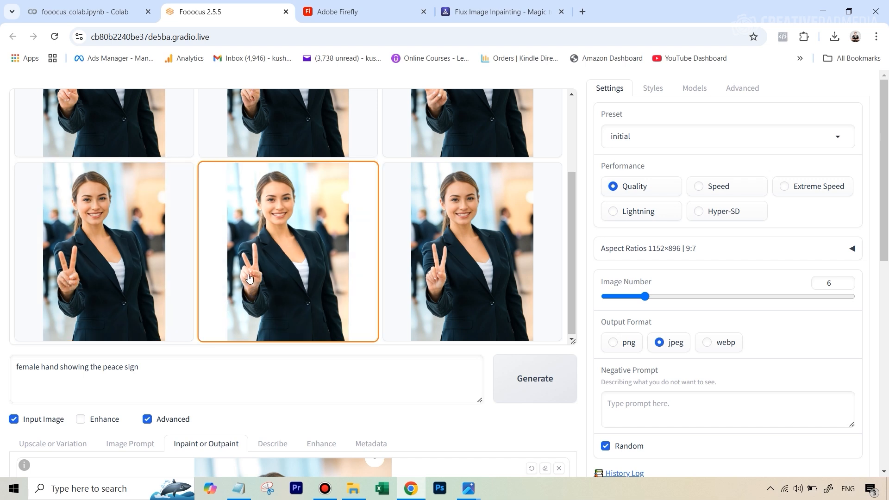
pyautogui.scroll(-1, 471, 285)
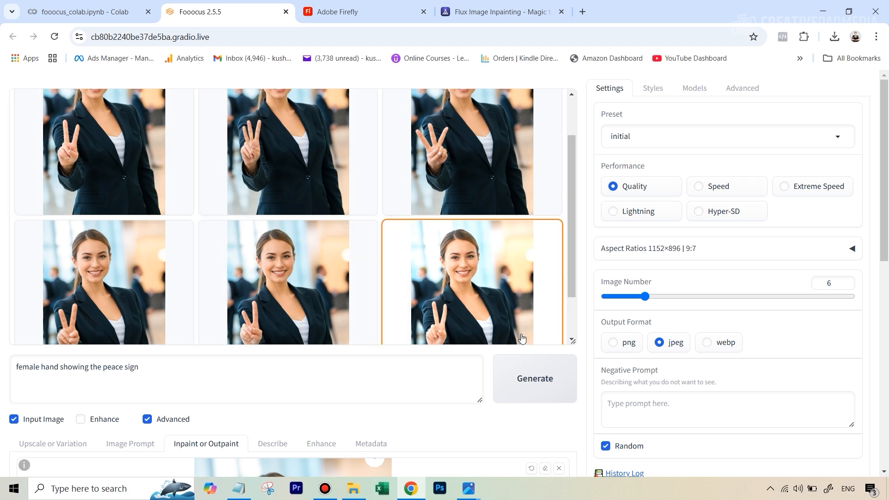
pyautogui.click(131, 144)
pyautogui.click(301, 199)
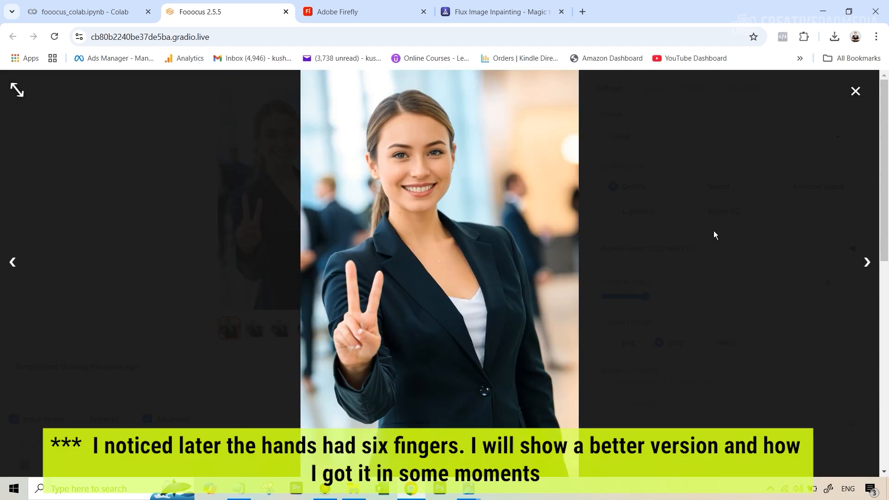
pyautogui.click(768, 233)
pyautogui.click(361, 330)
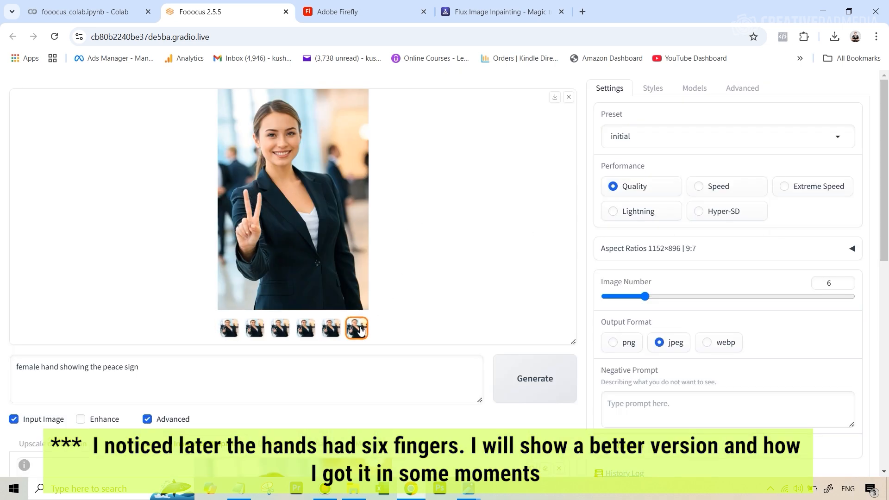
pyautogui.click(285, 209)
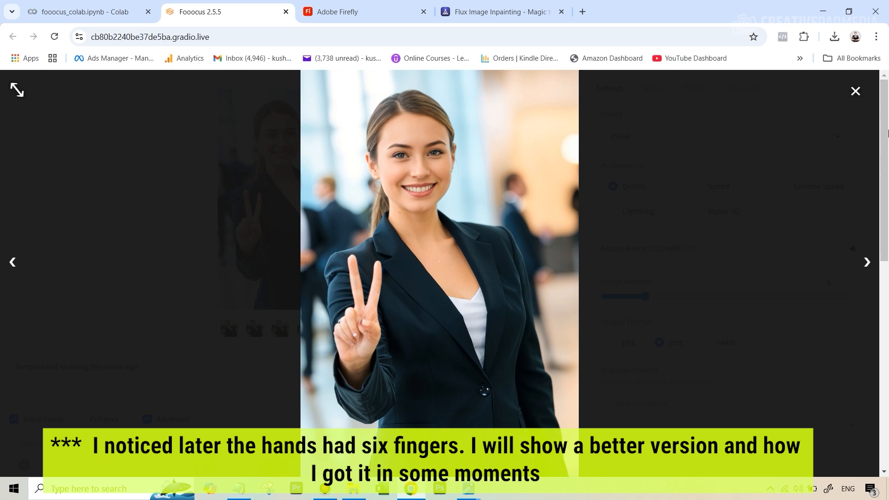
pyautogui.click(860, 96)
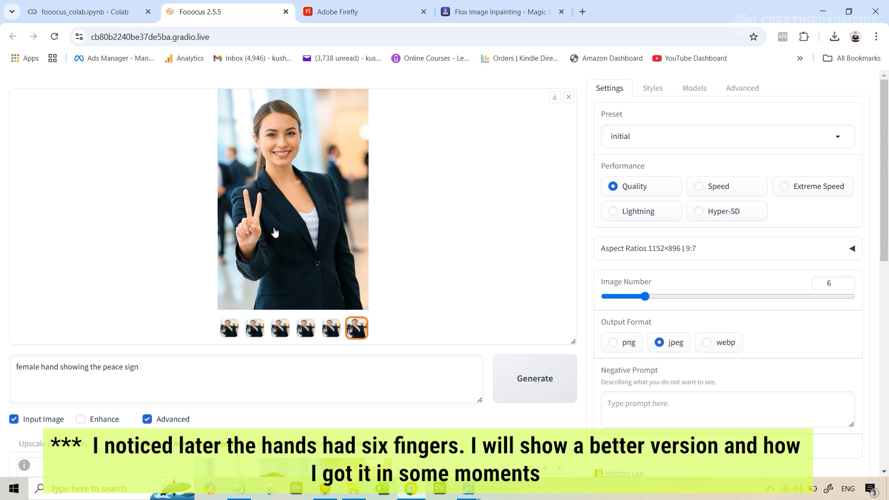
pyautogui.click(232, 328)
pyautogui.click(305, 234)
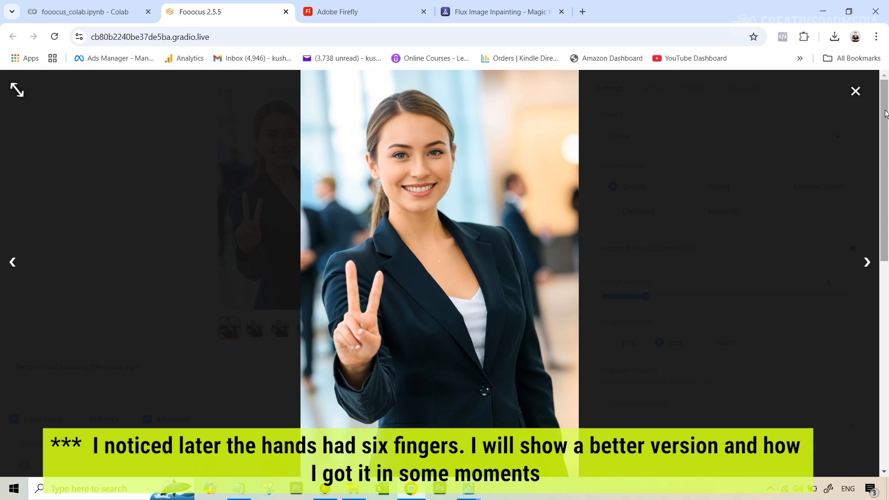
pyautogui.click(855, 91)
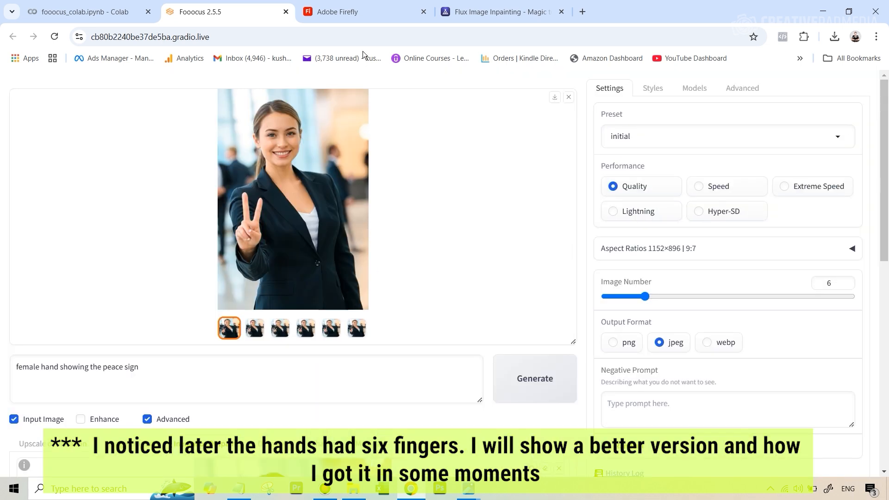
# Switch to Adobe Firefly, generate the fill for the masked hand with the same prompt, compare variations and keep the third
pyautogui.click(366, 18)
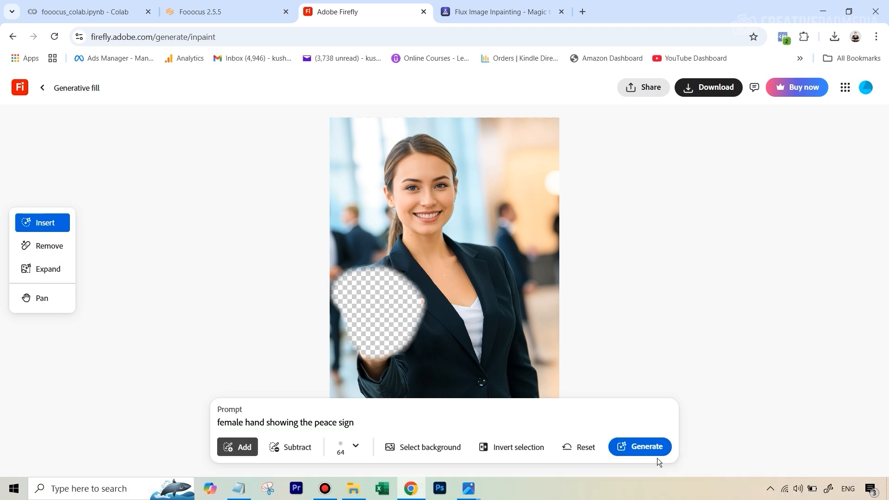
pyautogui.click(655, 452)
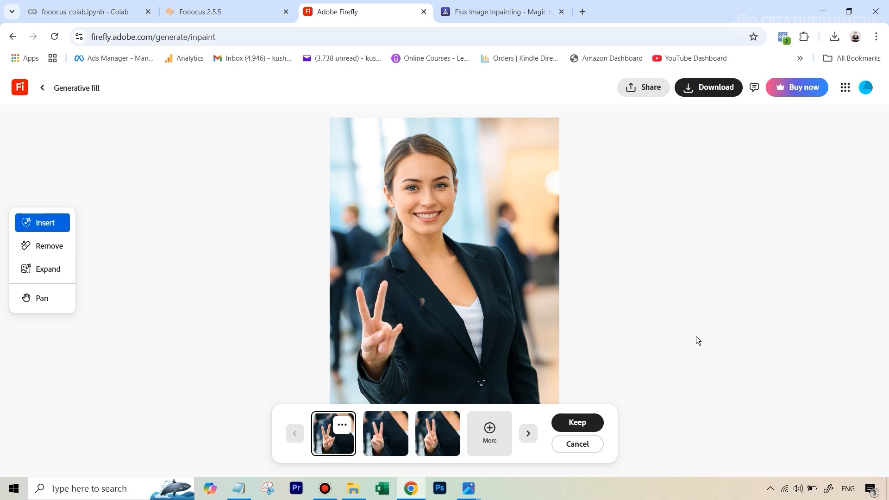
pyautogui.click(388, 432)
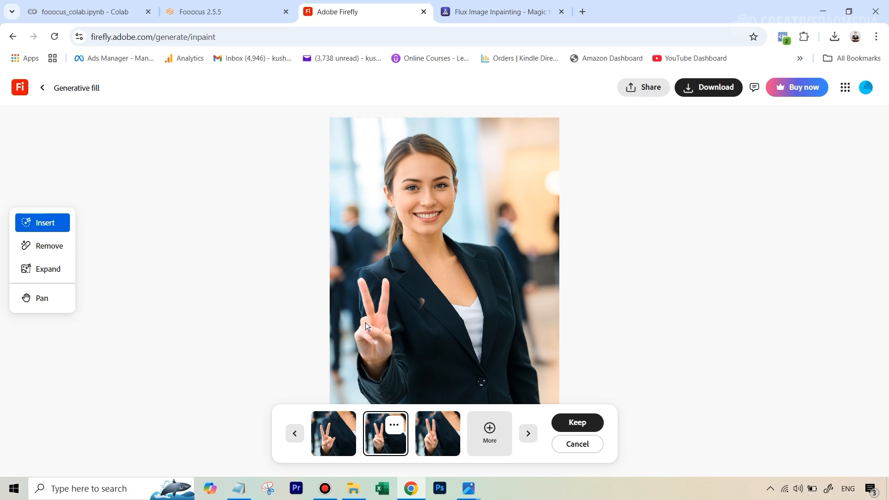
pyautogui.click(439, 430)
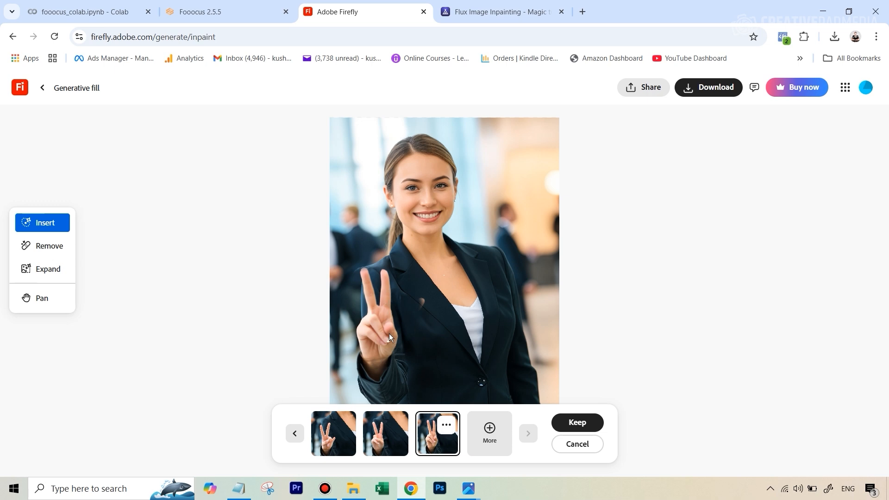
pyautogui.click(568, 426)
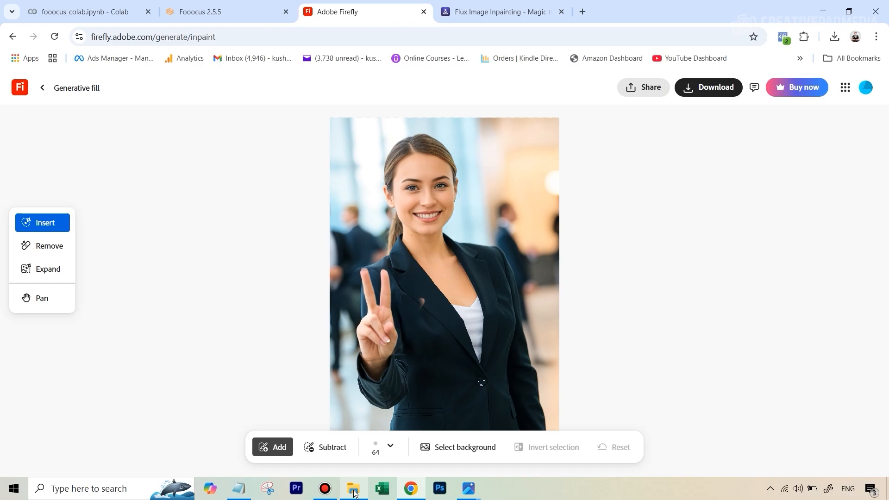
# Open image 5 from the Hands Tutorial folder in the photo viewer
pyautogui.click(354, 490)
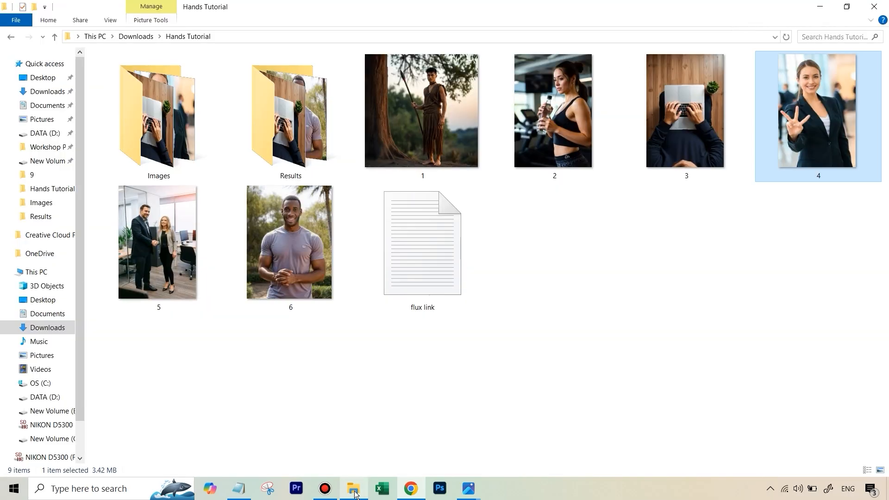
pyautogui.doubleClick(153, 264)
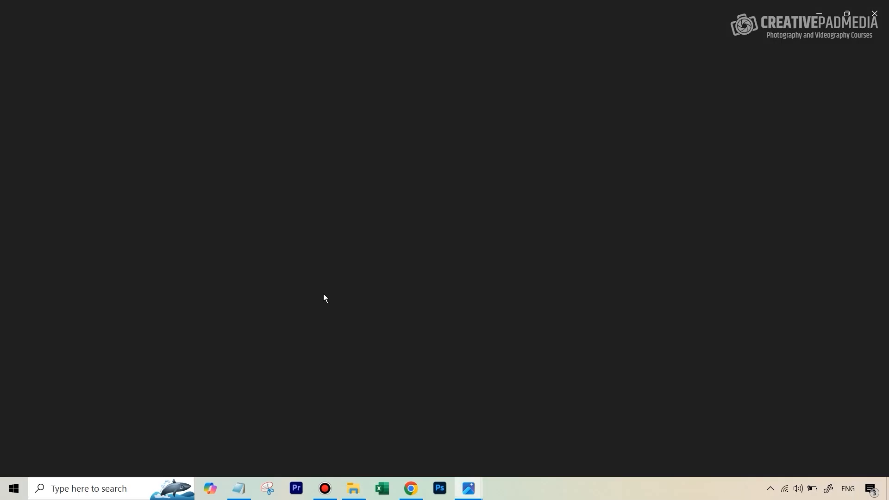
# Switch to Firefly and paint an Insert mask over the handshake in image 5
pyautogui.click(410, 489)
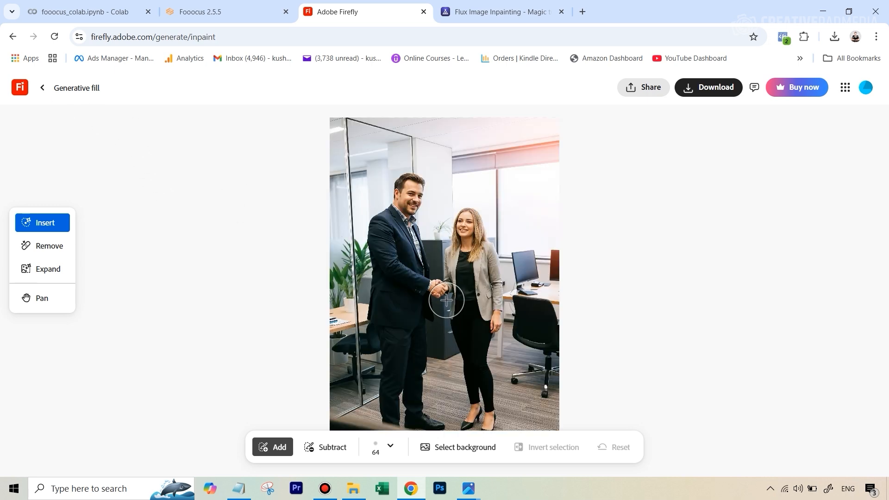
pyautogui.scroll(3, 446, 300)
pyautogui.scroll(1, 432, 269)
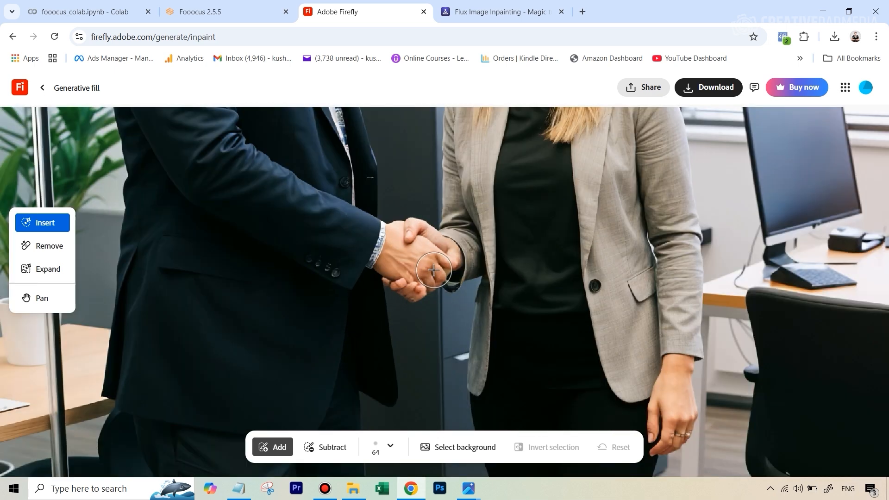
pyautogui.moveTo(411, 231)
pyautogui.mouseDown()
pyautogui.moveTo(386, 267)
pyautogui.moveTo(415, 289)
pyautogui.moveTo(430, 281)
pyautogui.moveTo(440, 252)
pyautogui.moveTo(412, 241)
pyautogui.moveTo(403, 260)
pyautogui.moveTo(437, 264)
pyautogui.moveTo(440, 253)
pyautogui.moveTo(411, 233)
pyautogui.moveTo(393, 248)
pyautogui.moveTo(404, 268)
pyautogui.moveTo(439, 269)
pyautogui.moveTo(443, 255)
pyautogui.moveTo(418, 234)
pyautogui.mouseUp()
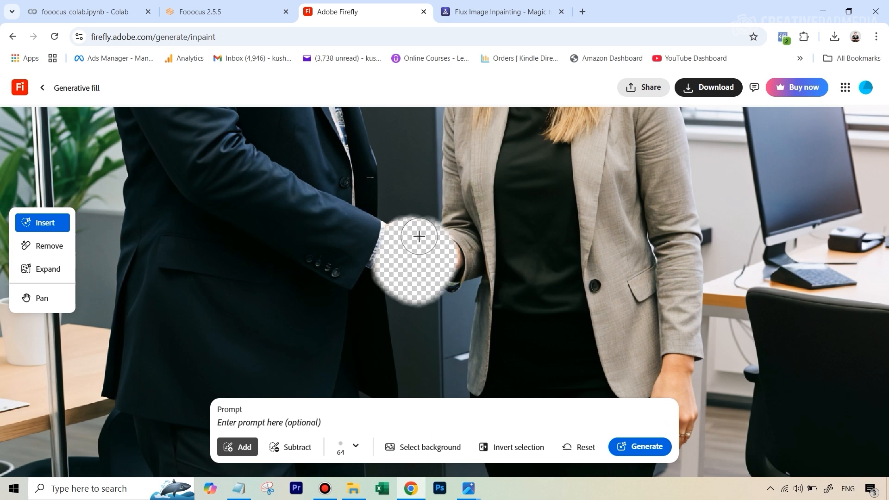
# Open the account menu to check the remaining monthly generative credits
pyautogui.click(863, 93)
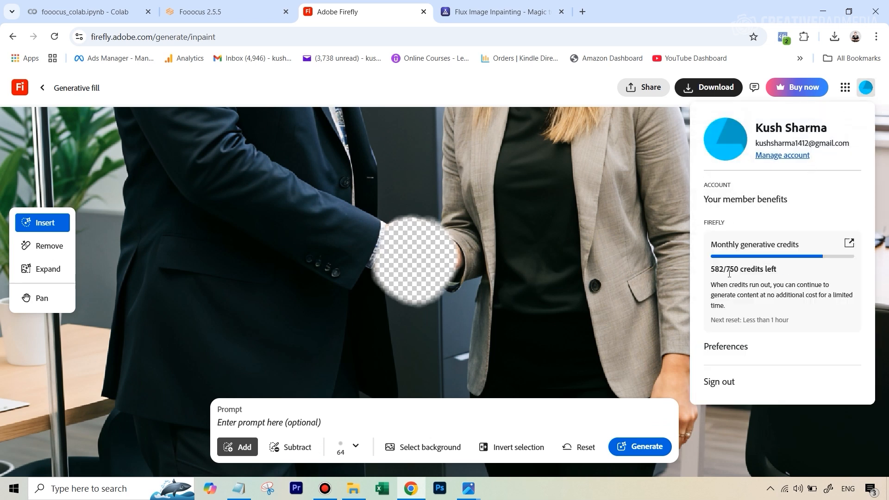
pyautogui.click(546, 75)
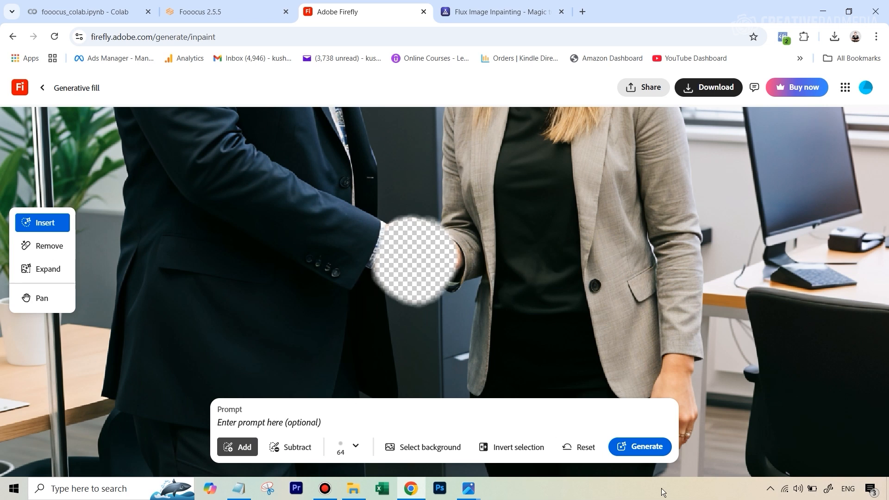
# Generate a fill for the masked handshake without a prompt
pyautogui.click(632, 446)
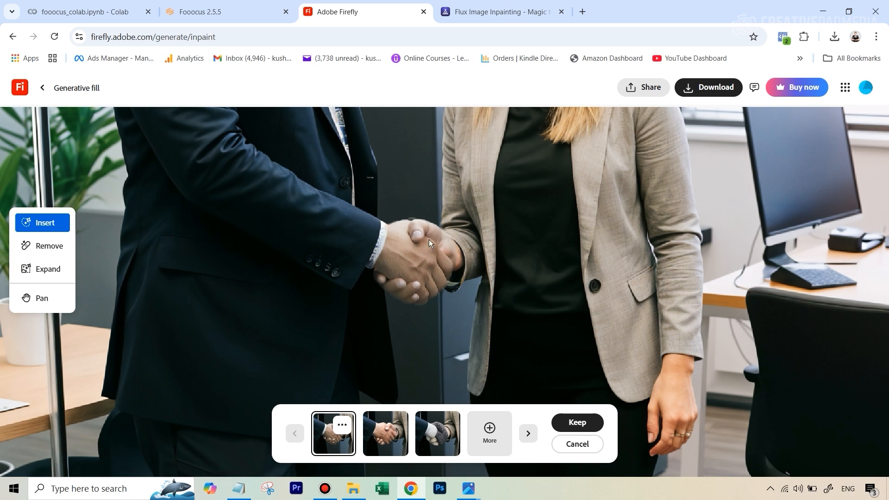
pyautogui.scroll(-3, 468, 181)
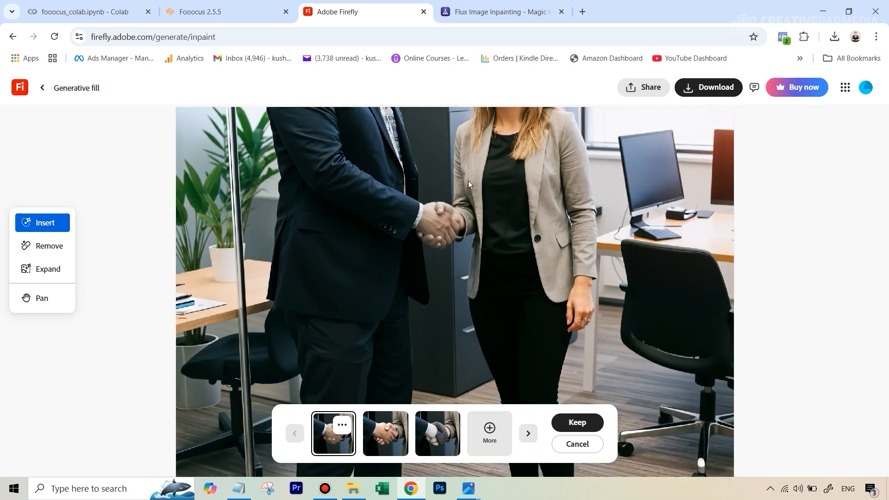
pyautogui.scroll(-3, 468, 180)
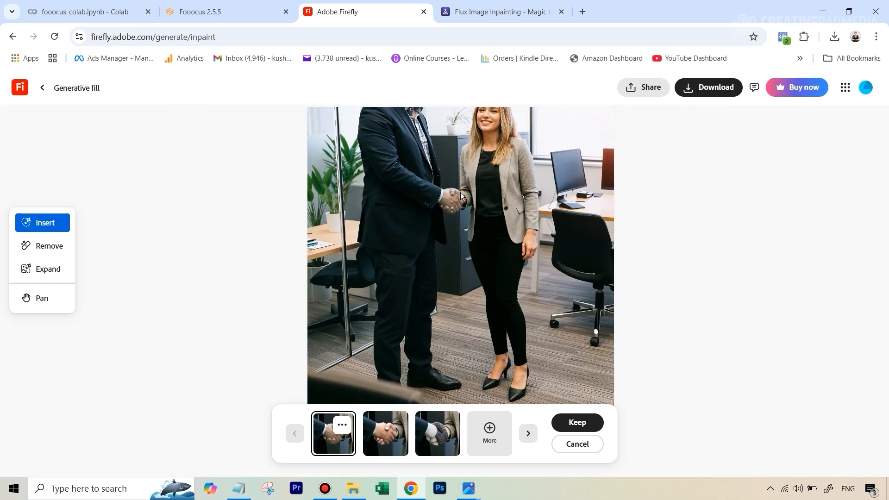
# Zoom in on the handshake and compare the three generated fill variations
pyautogui.scroll(4, 460, 182)
pyautogui.scroll(-6, 449, 217)
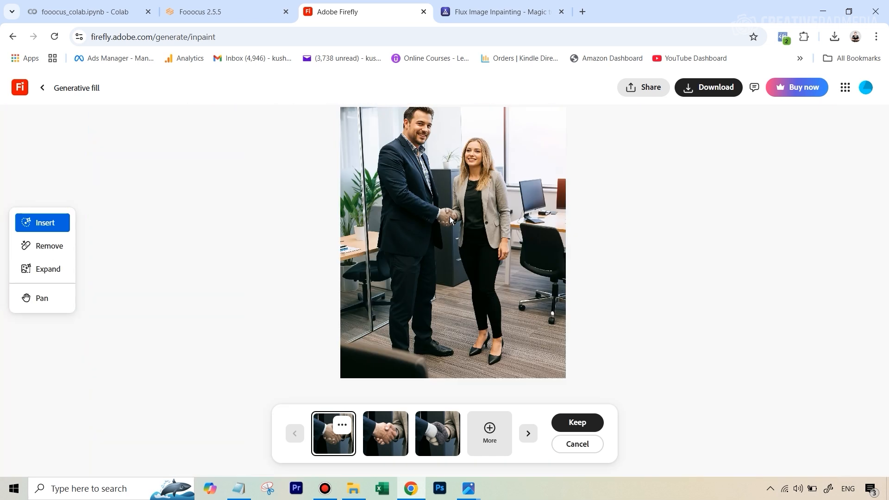
pyautogui.scroll(1, 449, 216)
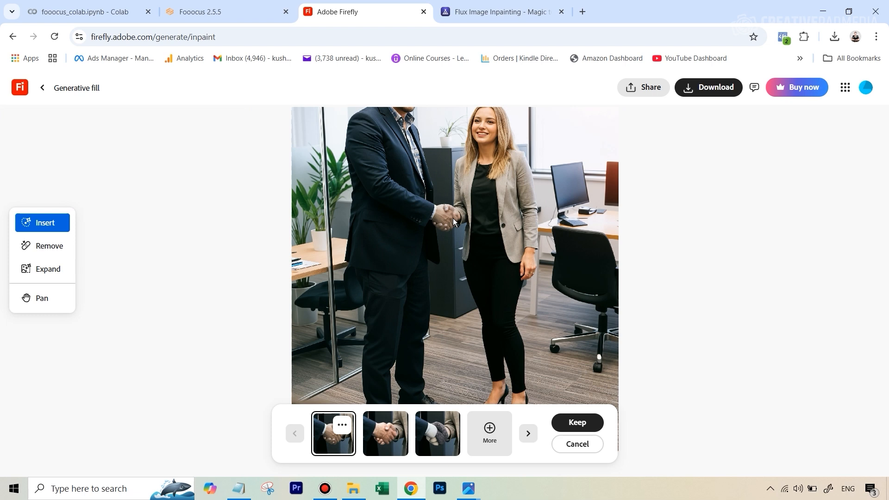
pyautogui.scroll(3, 420, 224)
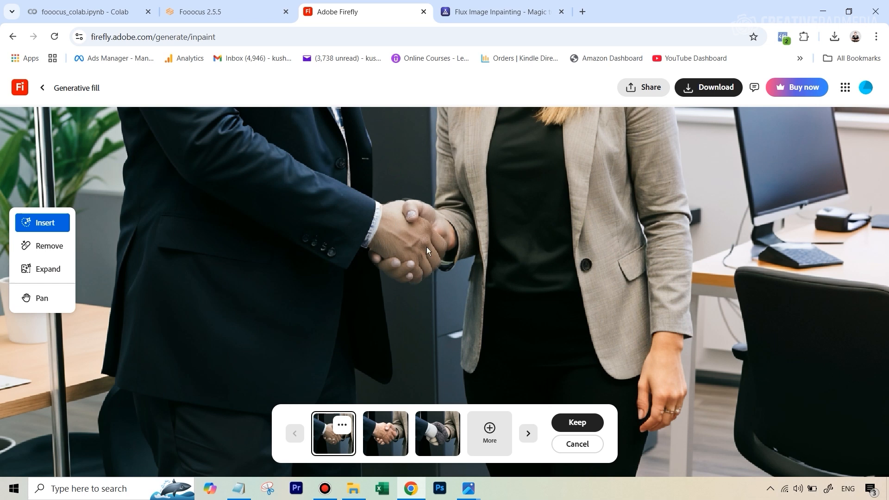
pyautogui.click(387, 438)
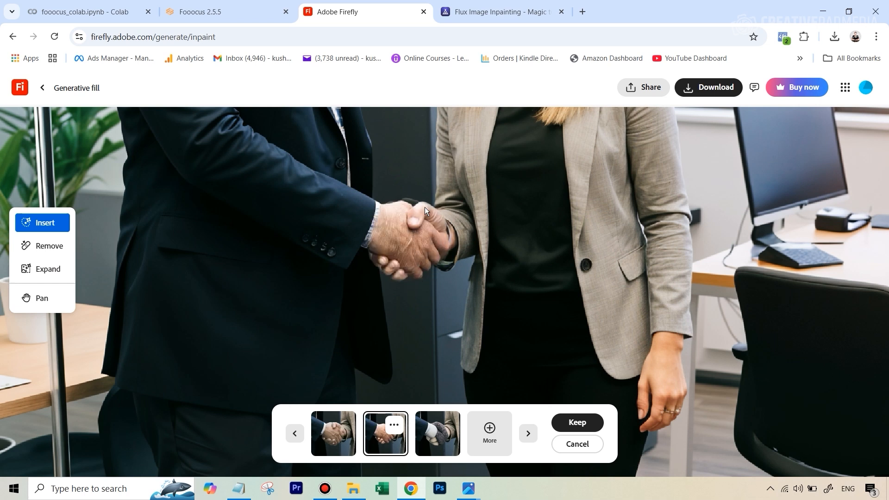
pyautogui.scroll(-3, 424, 207)
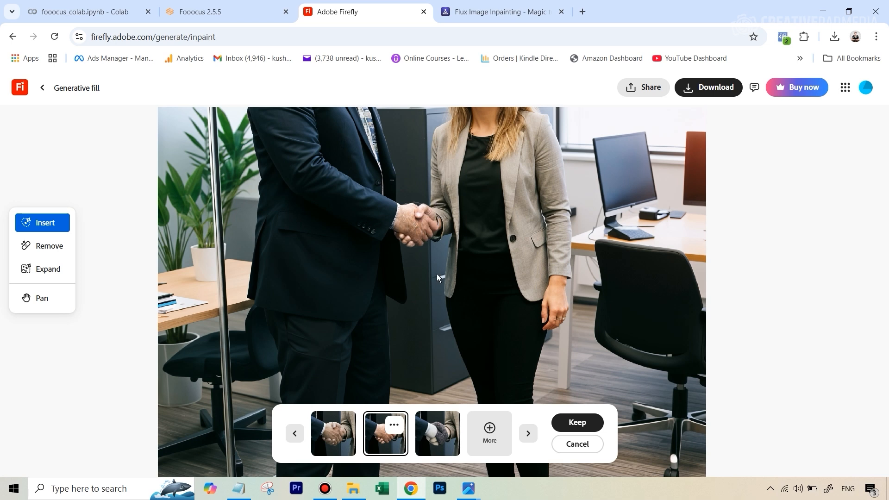
pyautogui.click(435, 432)
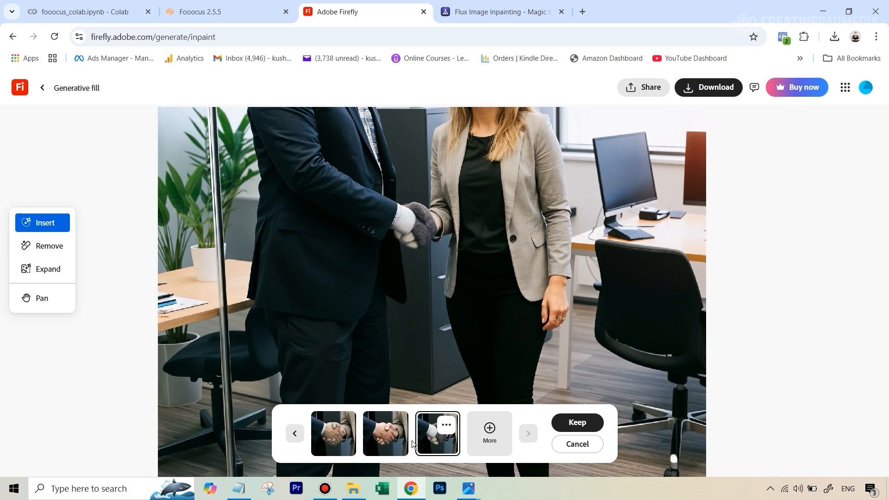
pyautogui.click(388, 437)
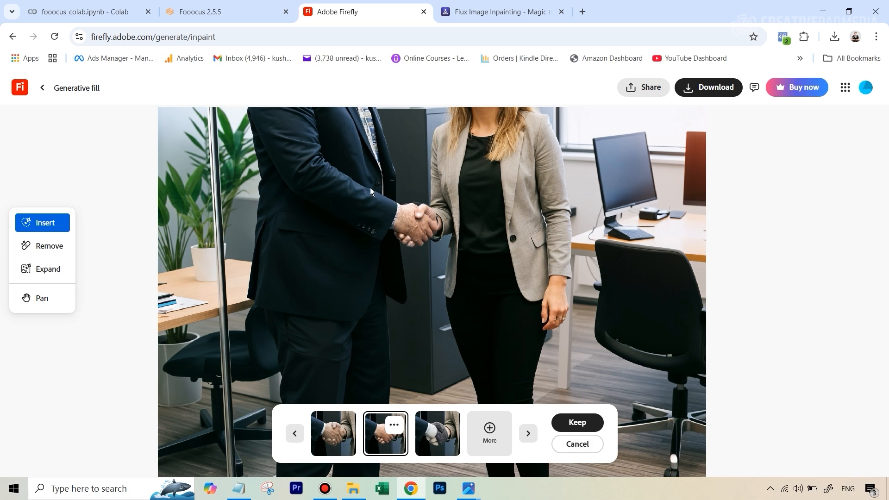
# Discard the variations, reset the mask, and repaint the Insert mask over the malformed lower fingers, then generate a new fill
pyautogui.click(579, 444)
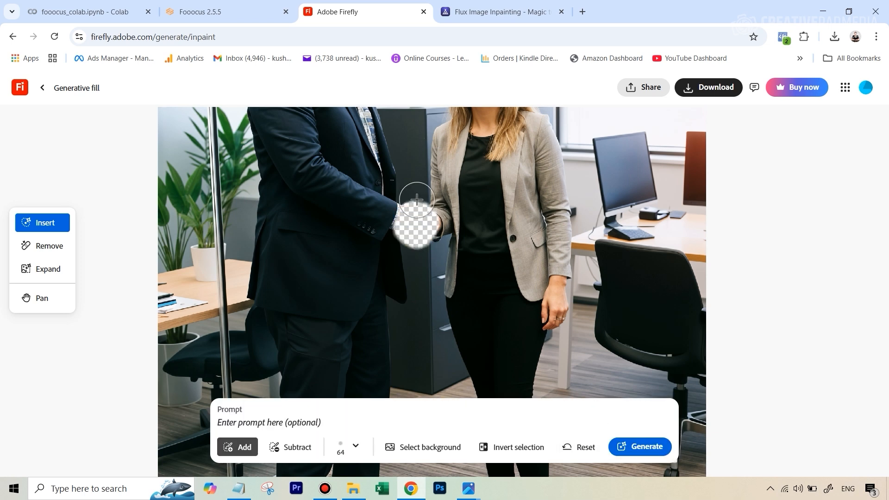
pyautogui.click(582, 447)
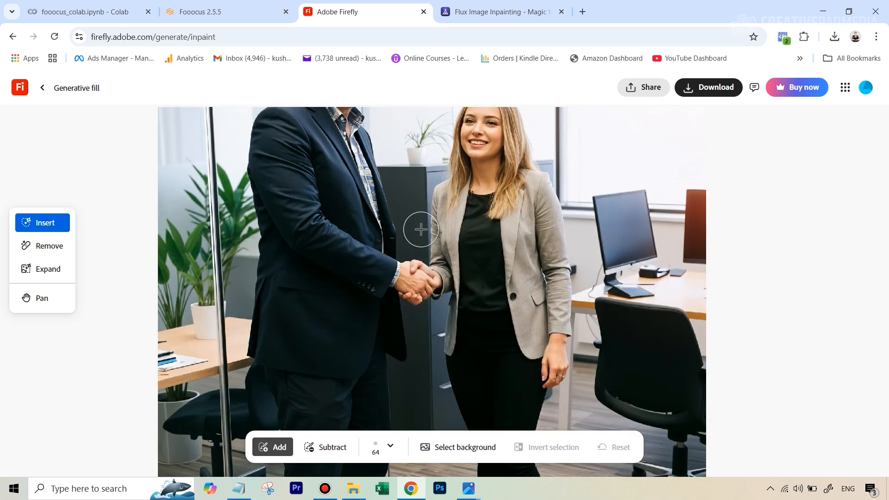
pyautogui.scroll(3, 429, 304)
pyautogui.scroll(3, 428, 304)
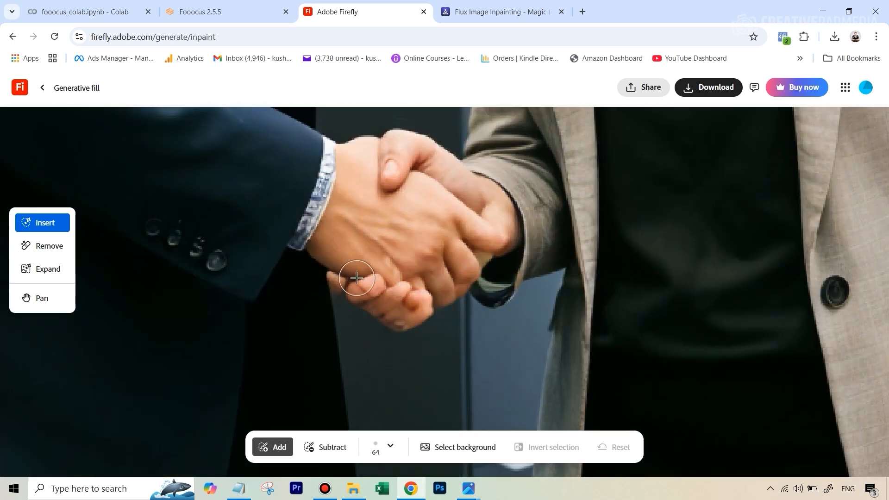
pyautogui.moveTo(338, 277)
pyautogui.mouseDown()
pyautogui.moveTo(419, 296)
pyautogui.moveTo(391, 269)
pyautogui.moveTo(398, 275)
pyautogui.mouseUp()
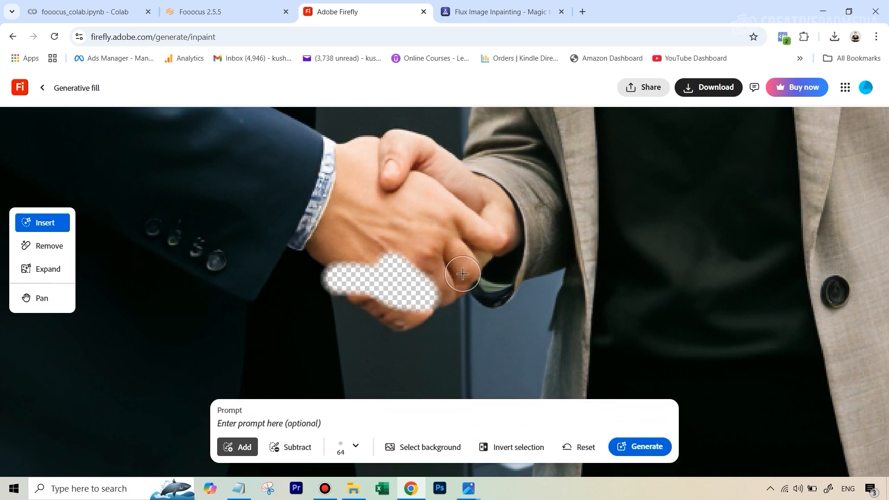
pyautogui.click(499, 236)
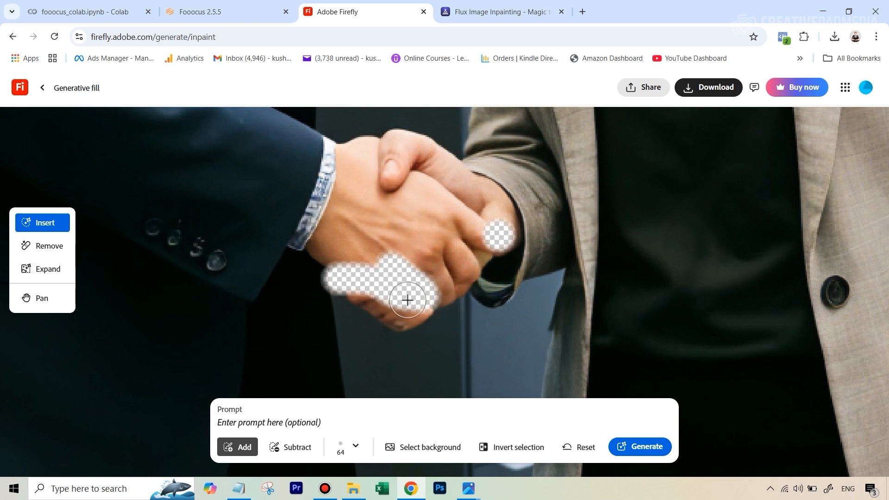
pyautogui.click(640, 446)
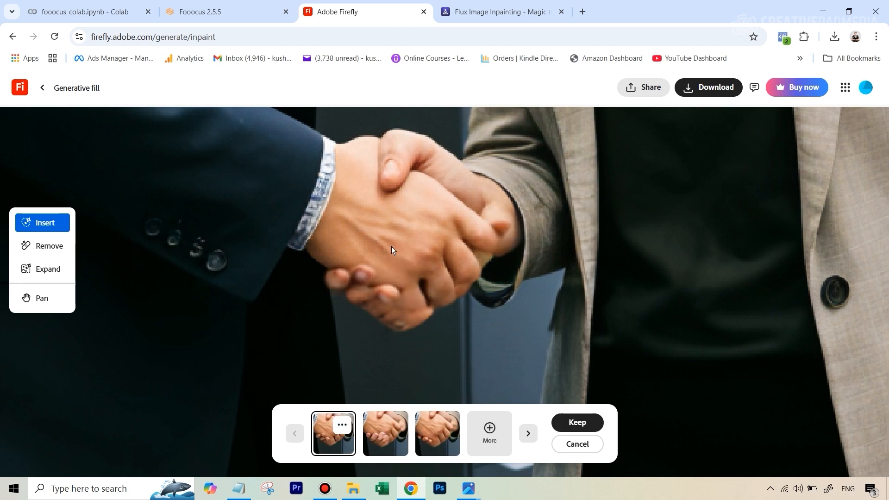
# Compare the new handshake variations and generate more options
pyautogui.click(387, 432)
pyautogui.click(439, 444)
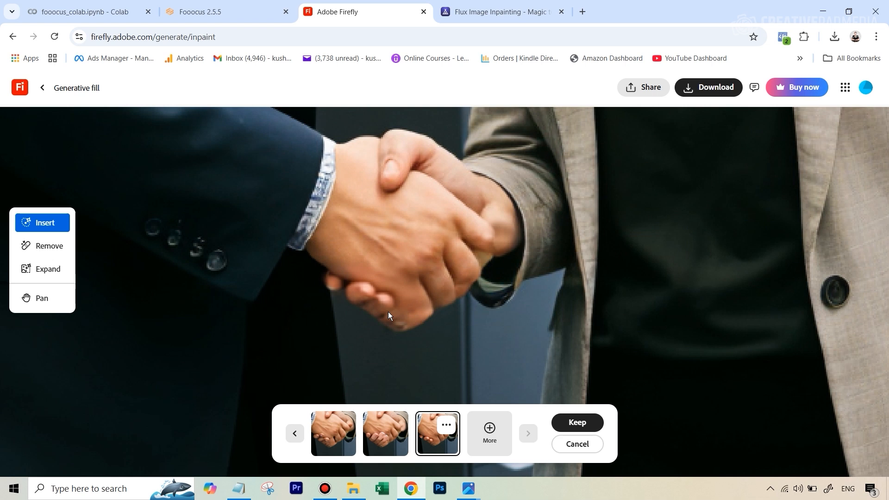
pyautogui.click(490, 432)
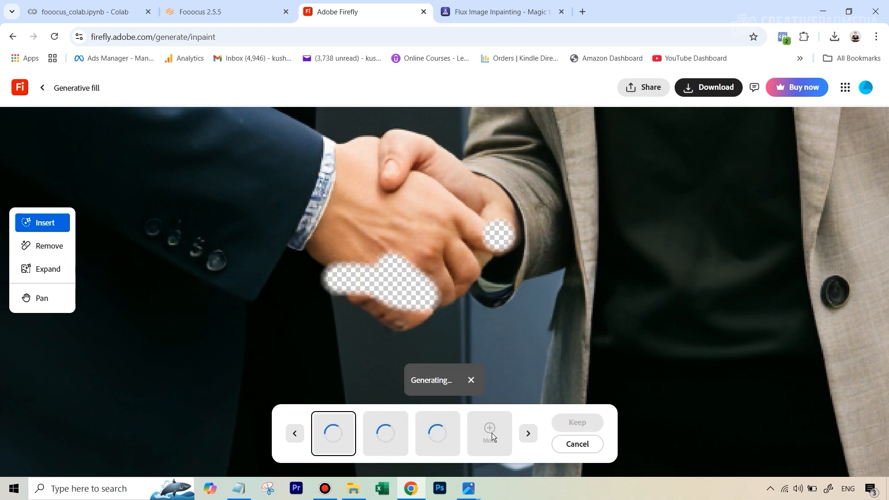
pyautogui.click(394, 423)
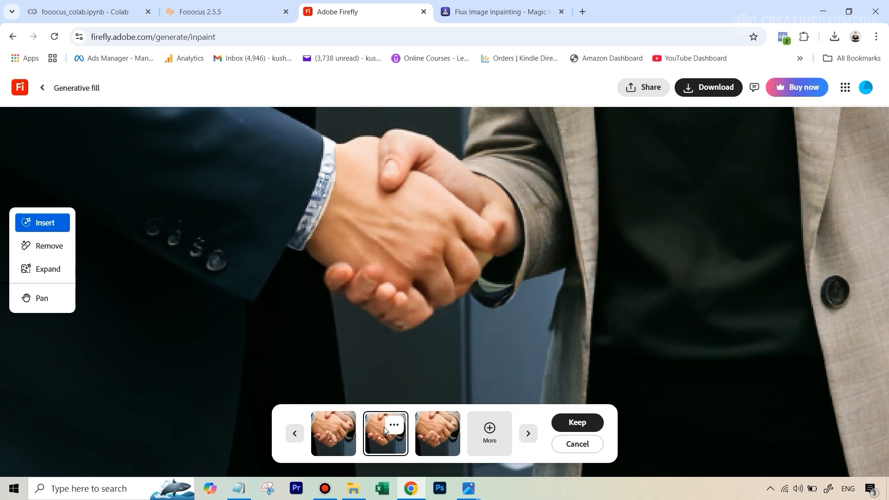
pyautogui.click(435, 430)
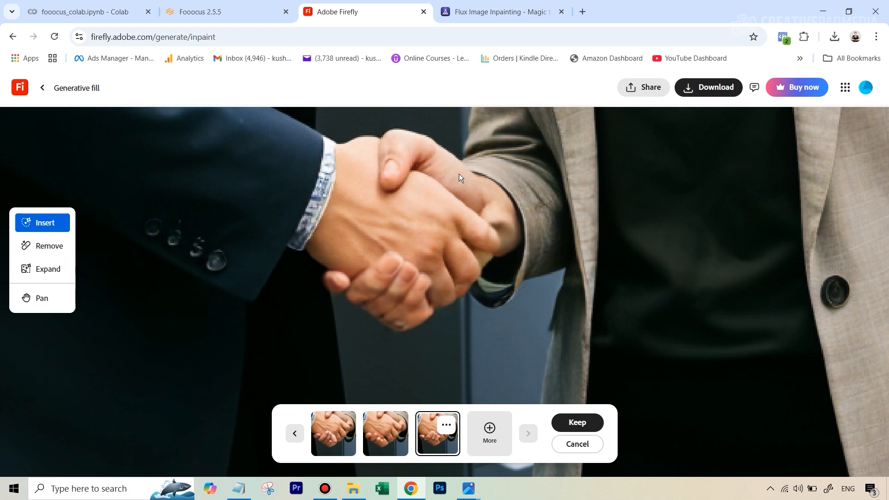
# Open image 6 from the Hands Tutorial folder in the photo viewer
pyautogui.click(353, 489)
pyautogui.doubleClick(291, 256)
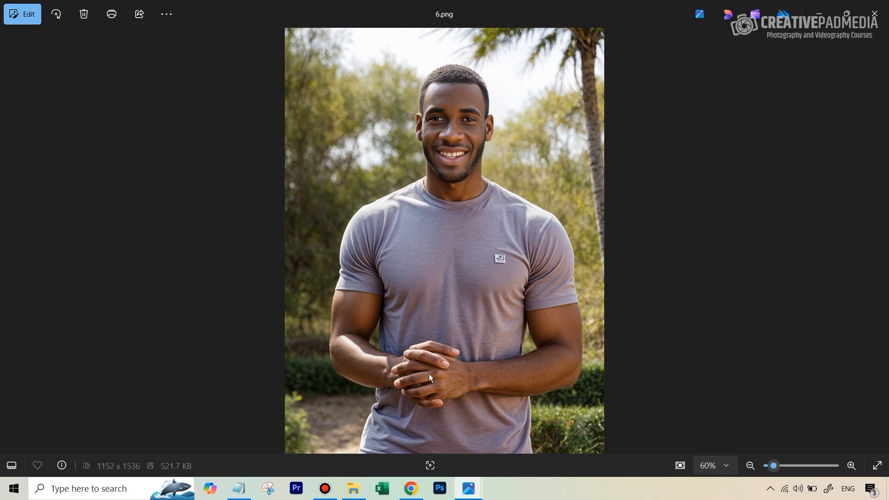
# Switch to the Flux Image Inpainting page and load image 6 as the original image
pyautogui.moveTo(410, 488)
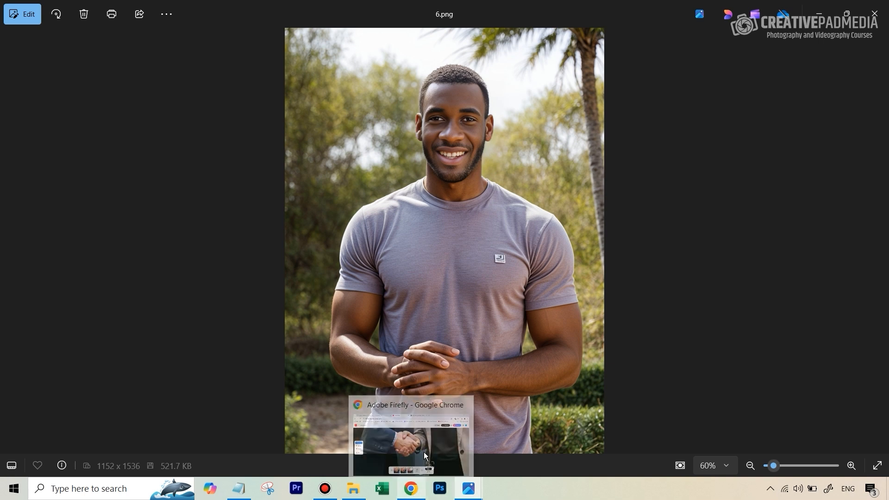
pyautogui.click(410, 442)
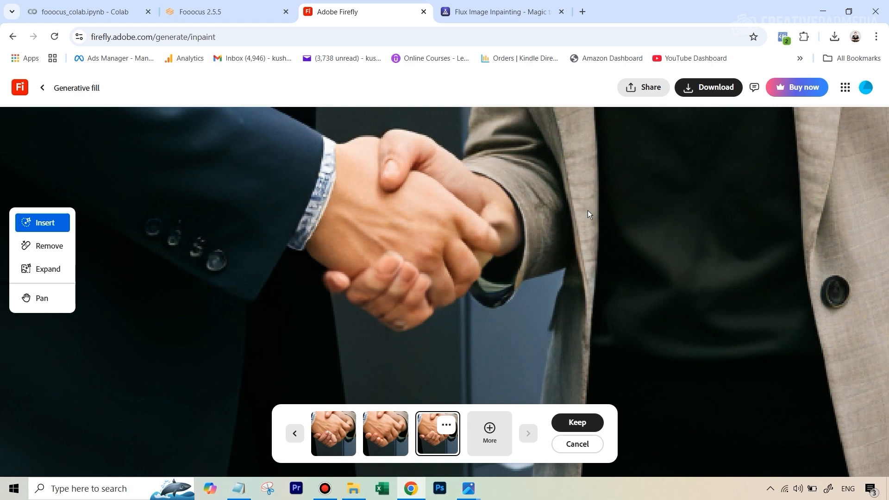
pyautogui.click(504, 7)
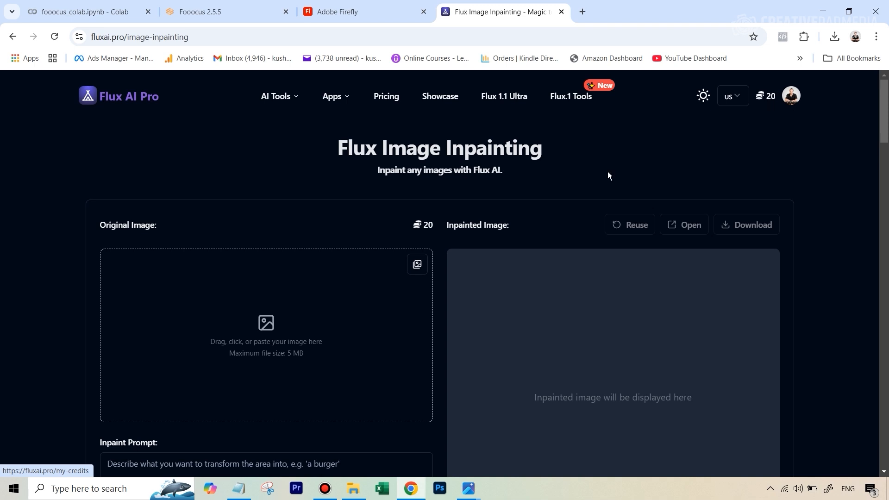
pyautogui.scroll(-3, 567, 182)
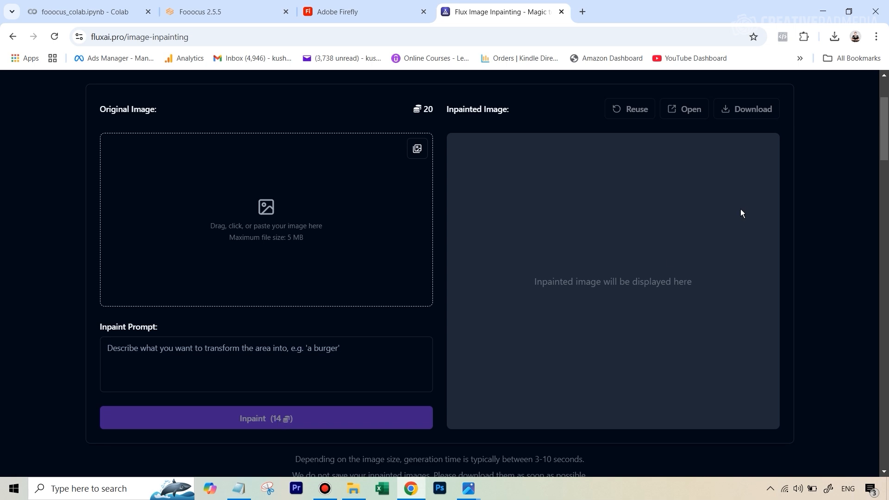
pyautogui.scroll(3, 740, 210)
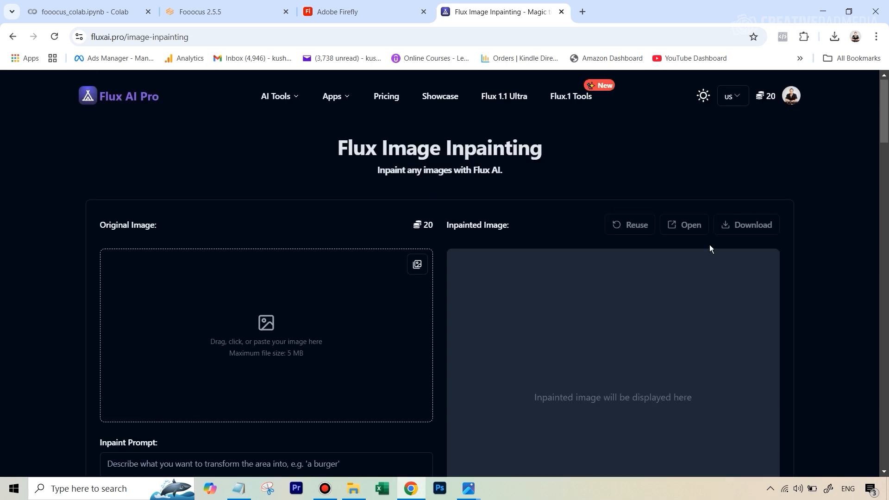
pyautogui.scroll(-3, 688, 226)
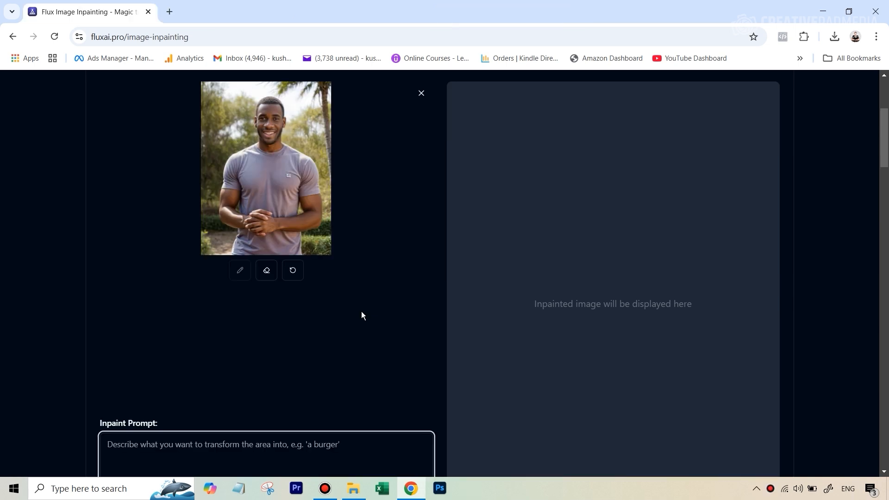
# Paint a mask over the man's clasped hands in image 6
pyautogui.moveTo(270, 216); pyautogui.dragTo(259, 213)
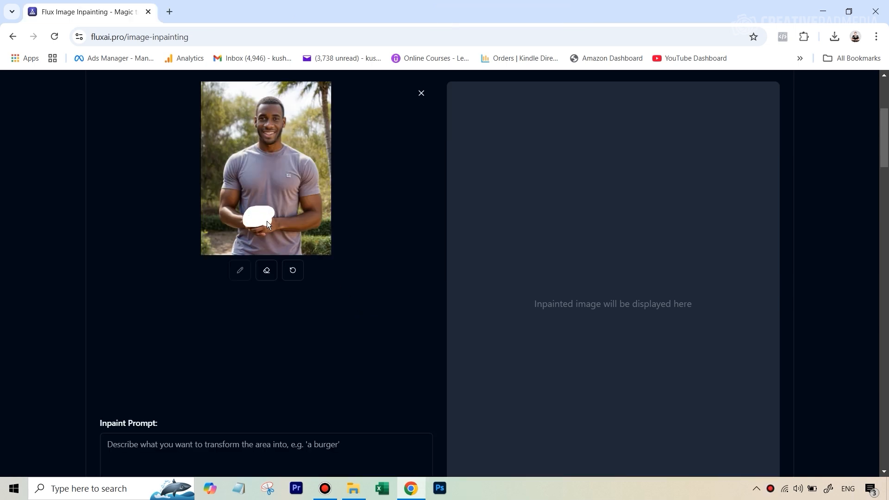
pyautogui.moveTo(250, 223); pyautogui.dragTo(250, 232)
pyautogui.scroll(-1, 290, 343)
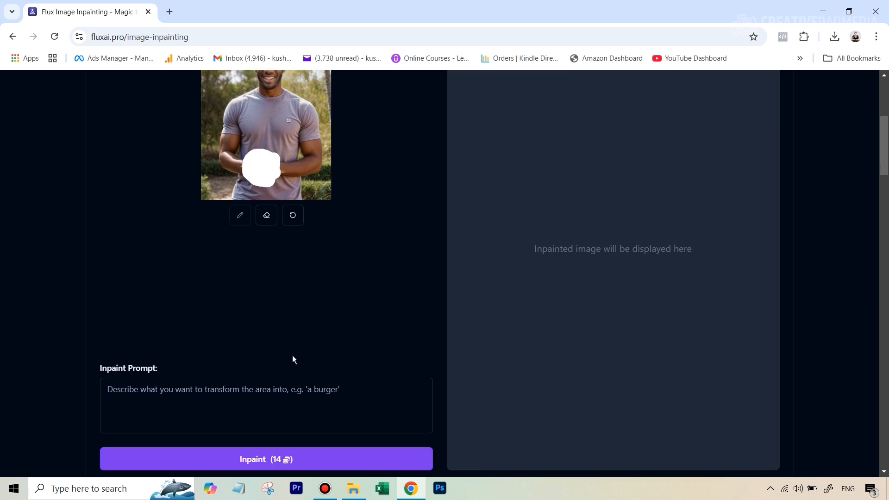
# Enter the inpaint prompt "hands", run Inpaint, and compare the result against the original with the slider
pyautogui.click(262, 384)
pyautogui.write('hands')
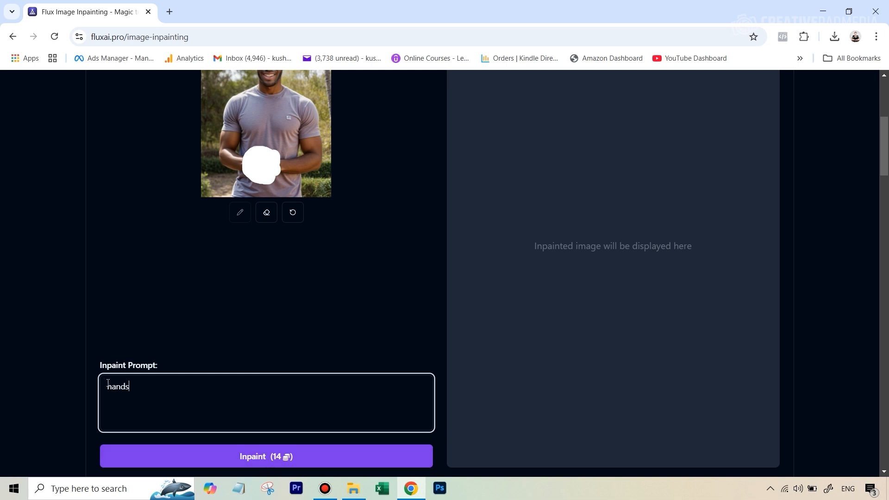
pyautogui.click(272, 456)
pyautogui.scroll(1, 645, 375)
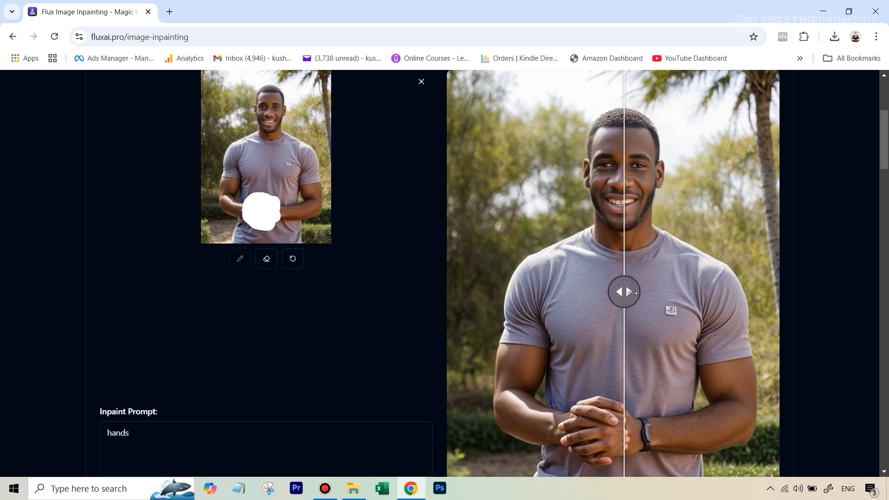
pyautogui.moveTo(624, 292); pyautogui.dragTo(526, 299)
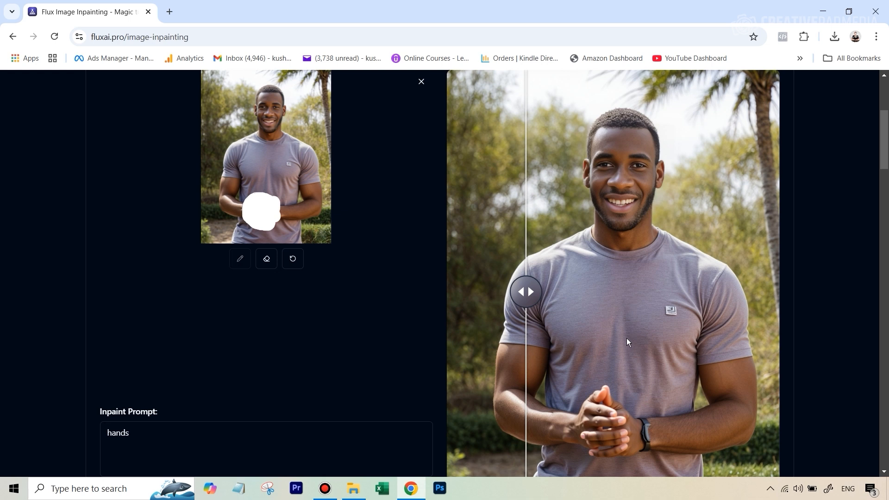
# Open the saved Flux inpainting results in the photo viewer and compare them
pyautogui.click(353, 489)
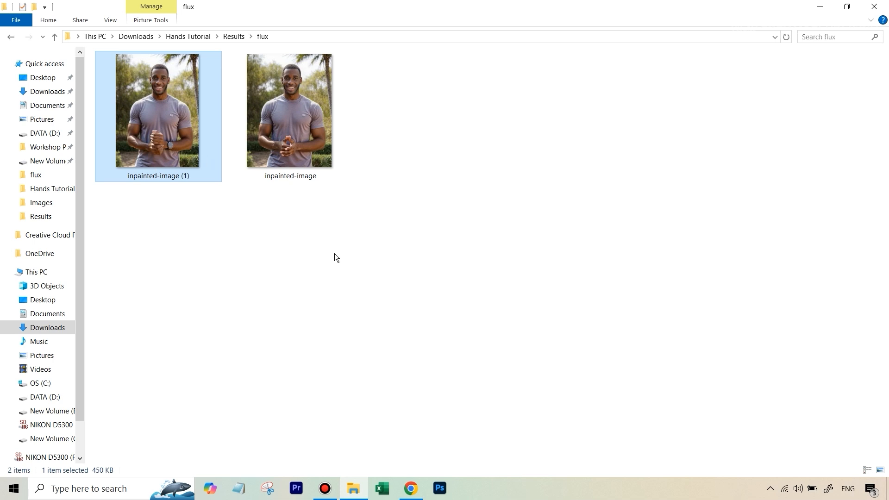
pyautogui.doubleClick(160, 159)
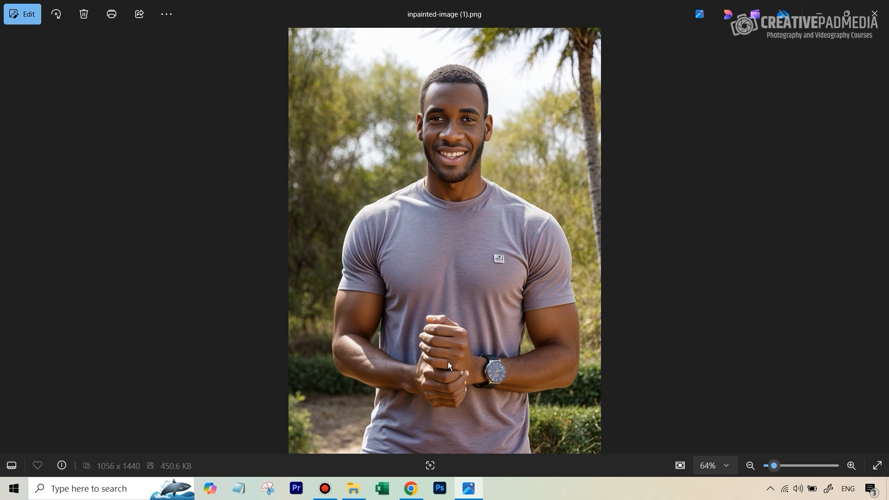
pyautogui.press('Left')
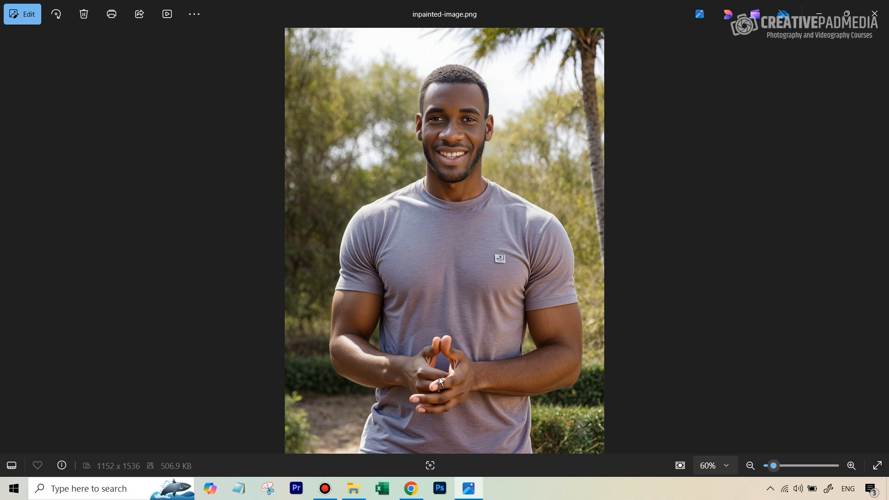
pyautogui.press('Left')
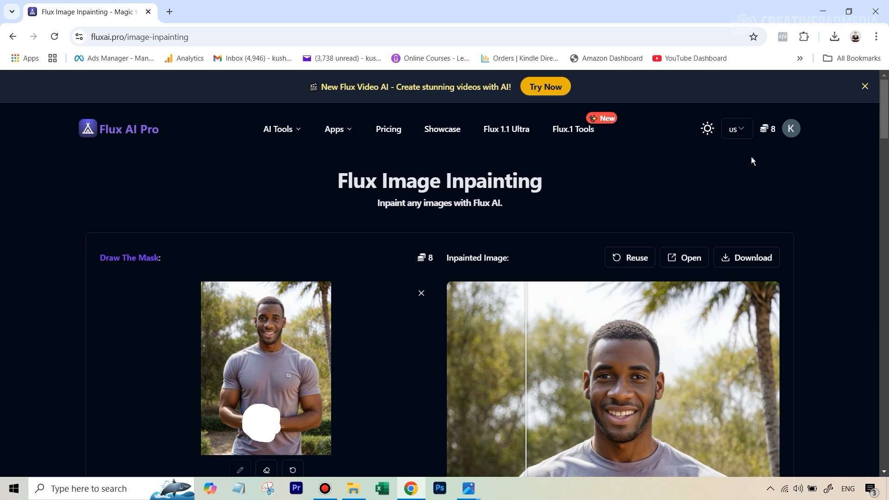
# Check the Flux credit balance and browse the pricing plans, then return to the Images folder
pyautogui.click(766, 132)
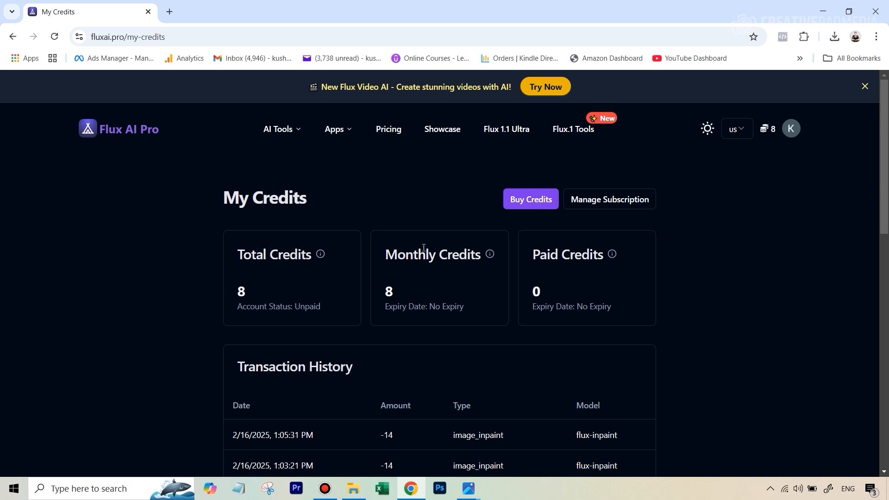
pyautogui.click(537, 204)
pyautogui.scroll(-3, 522, 224)
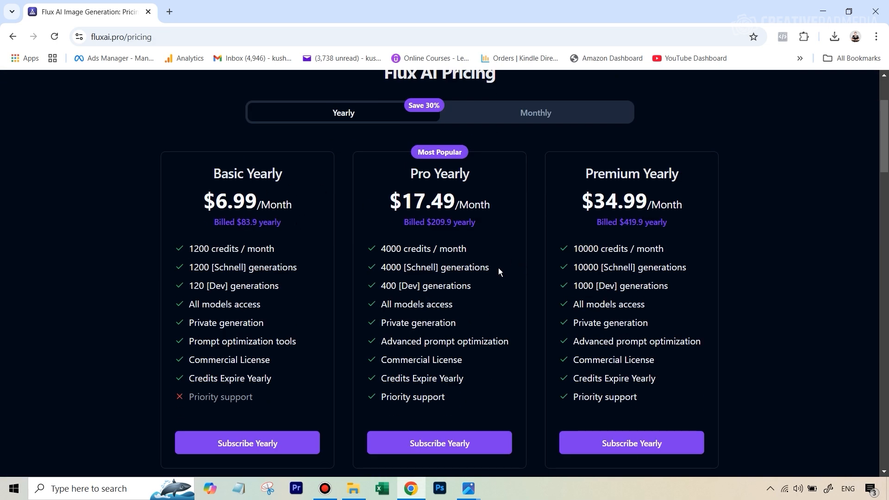
pyautogui.scroll(-7, 326, 231)
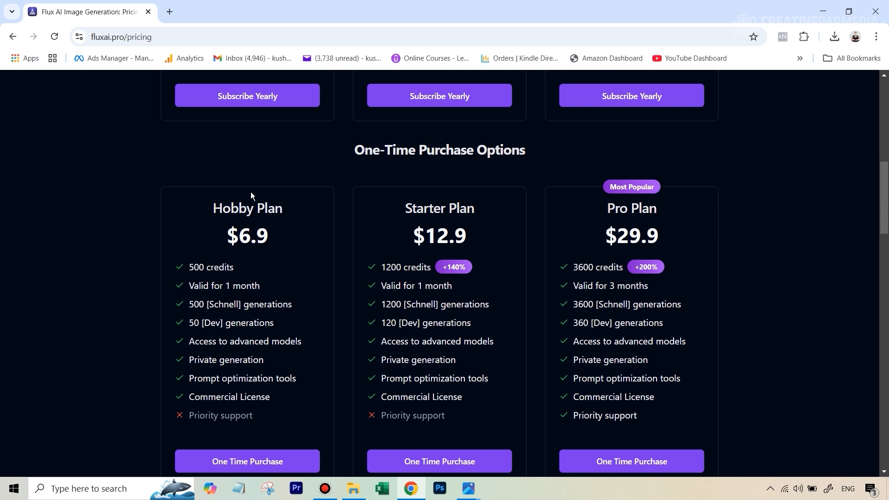
pyautogui.scroll(1, 199, 153)
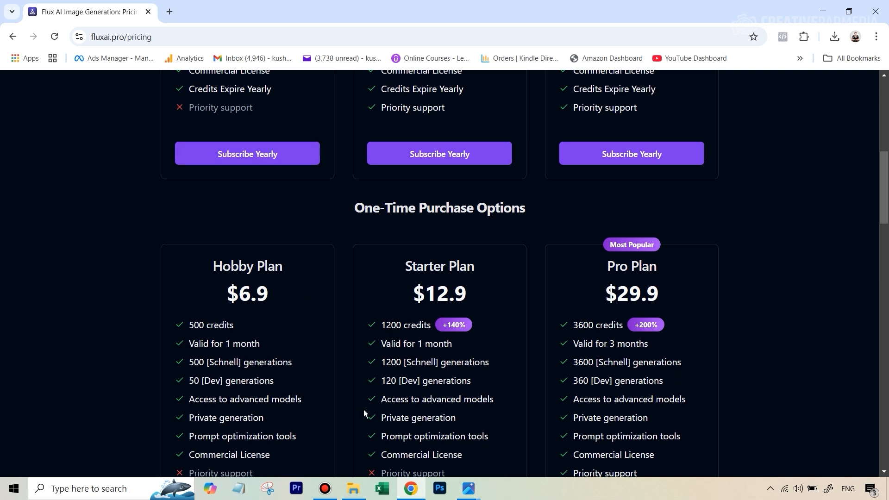
pyautogui.click(354, 489)
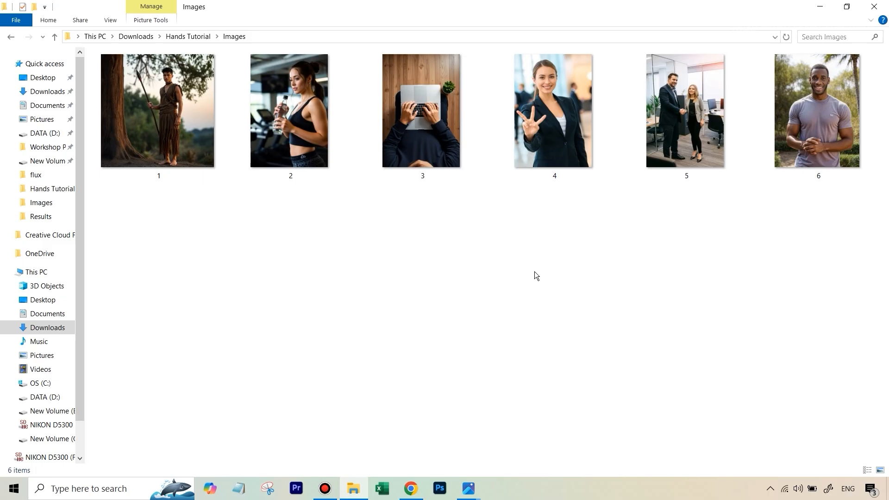